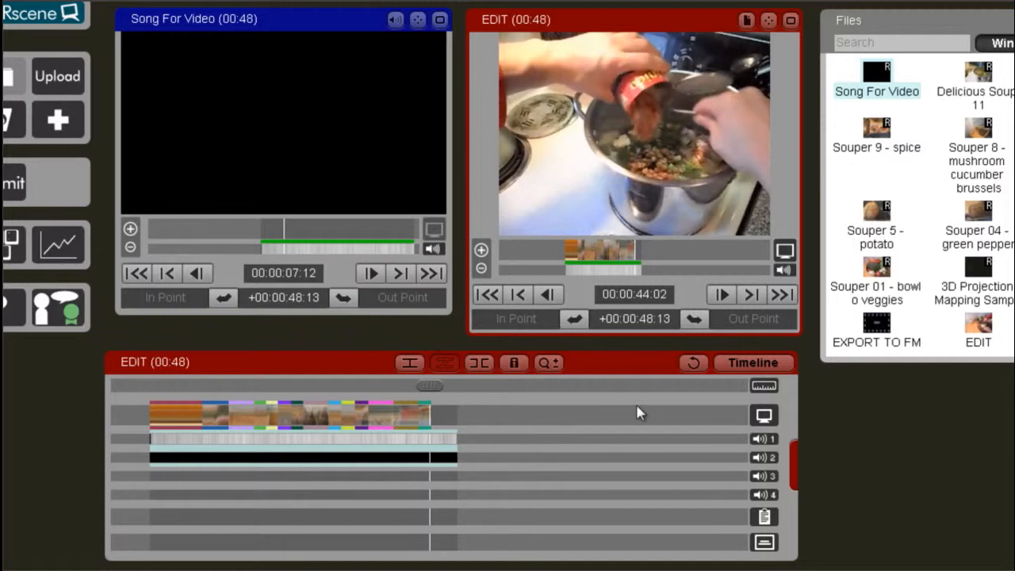
# Step: Load the Delicious Soup 11 clip into the source viewer and scrub to the stirring shot at about 36 seconds
pyautogui.click(985, 77)
pyautogui.moveTo(985, 78); pyautogui.dragTo(300, 125)
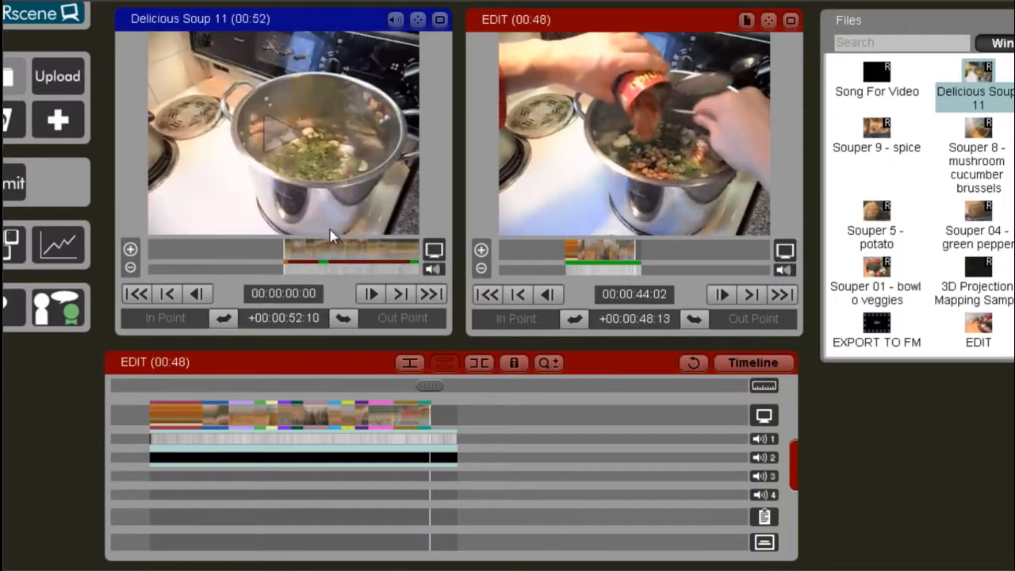
pyautogui.click(298, 250)
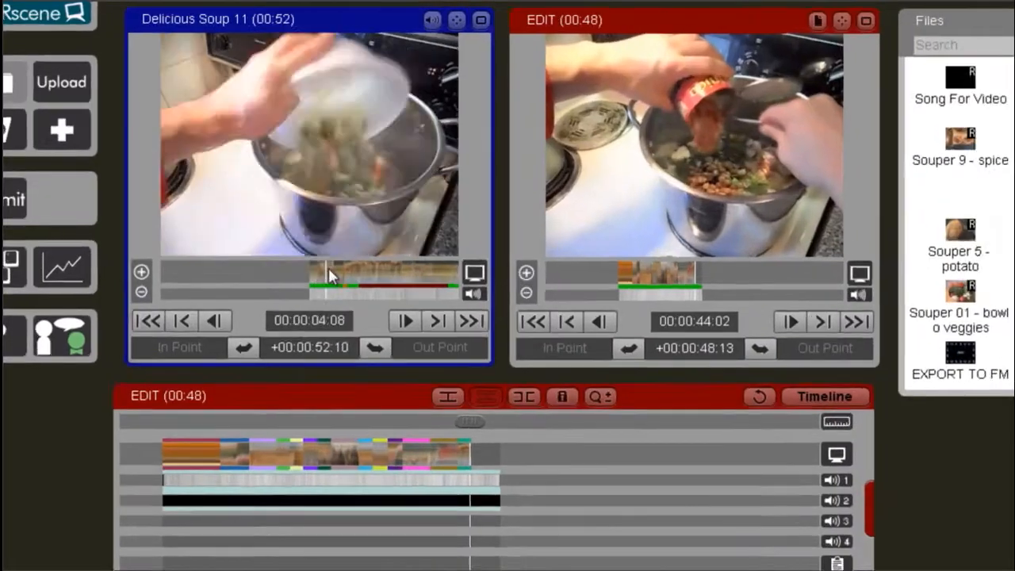
pyautogui.moveTo(329, 275); pyautogui.dragTo(419, 277)
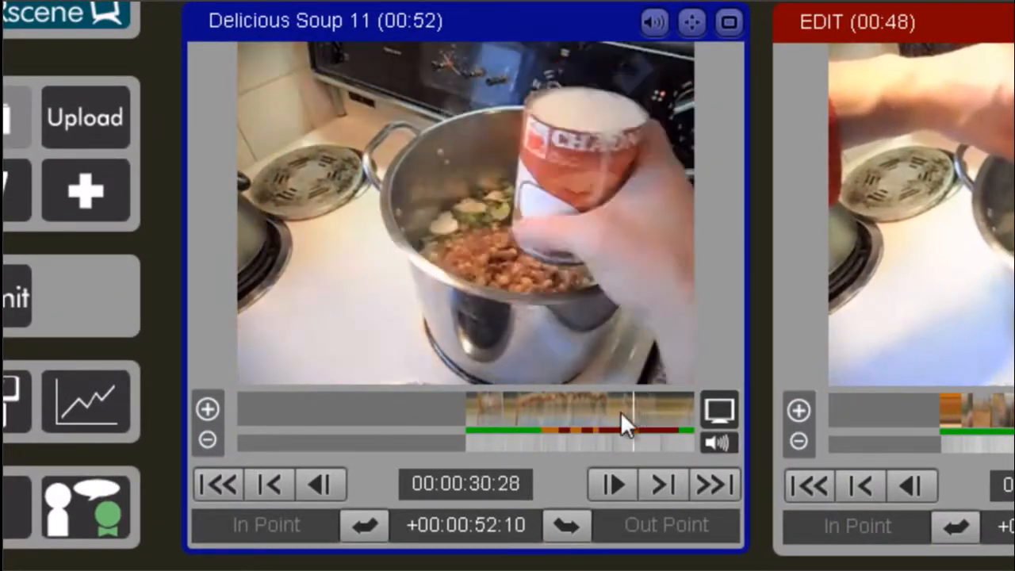
pyautogui.click(595, 414)
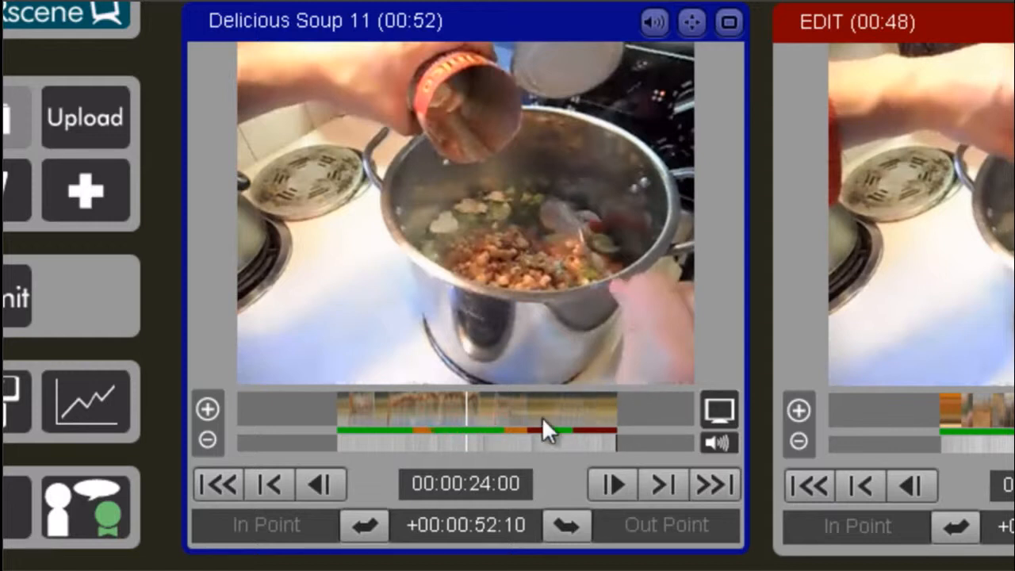
pyautogui.moveTo(532, 414); pyautogui.dragTo(461, 417)
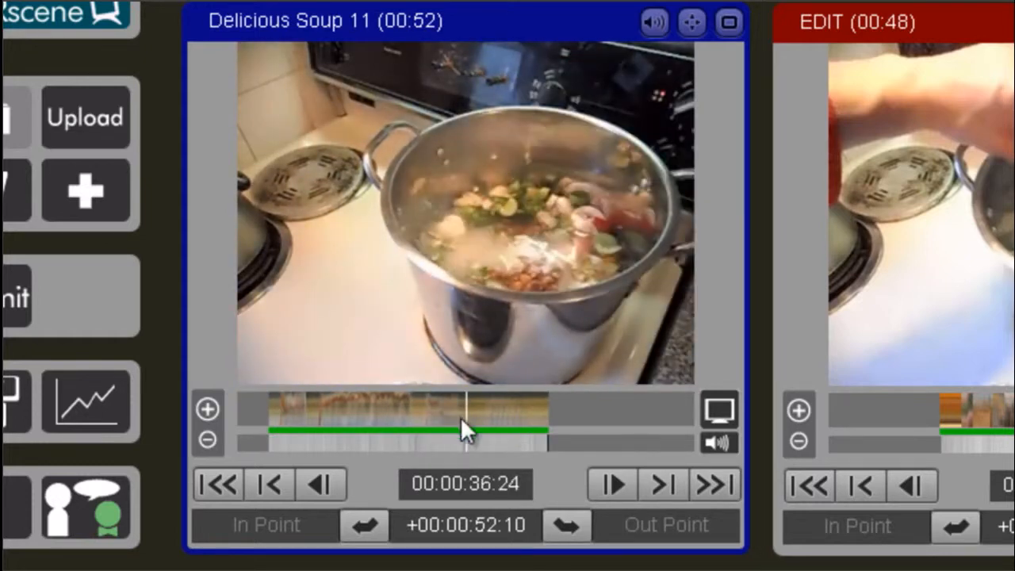
# Step: Mark the stirring shot in Delicious Soup 11 with an In Point at 00:00:41:11 and an Out Point at 00:00:45:26
pyautogui.press('space')
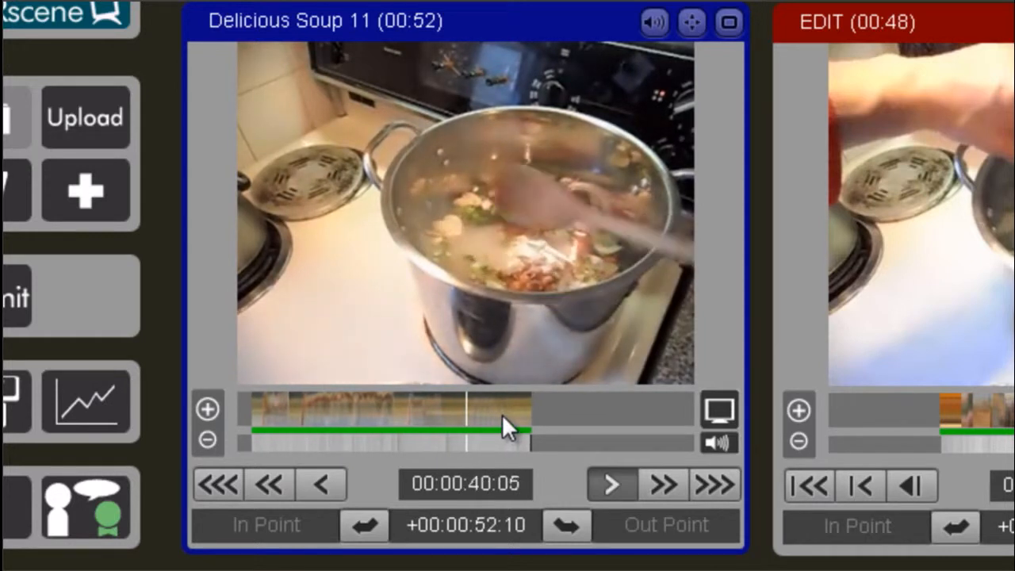
pyautogui.press('space')
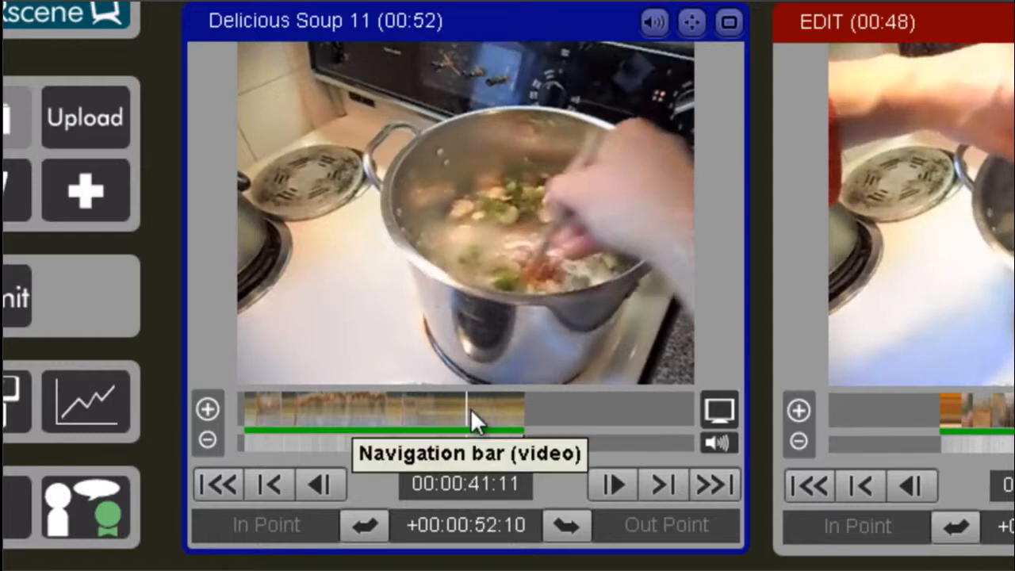
pyautogui.press('i')
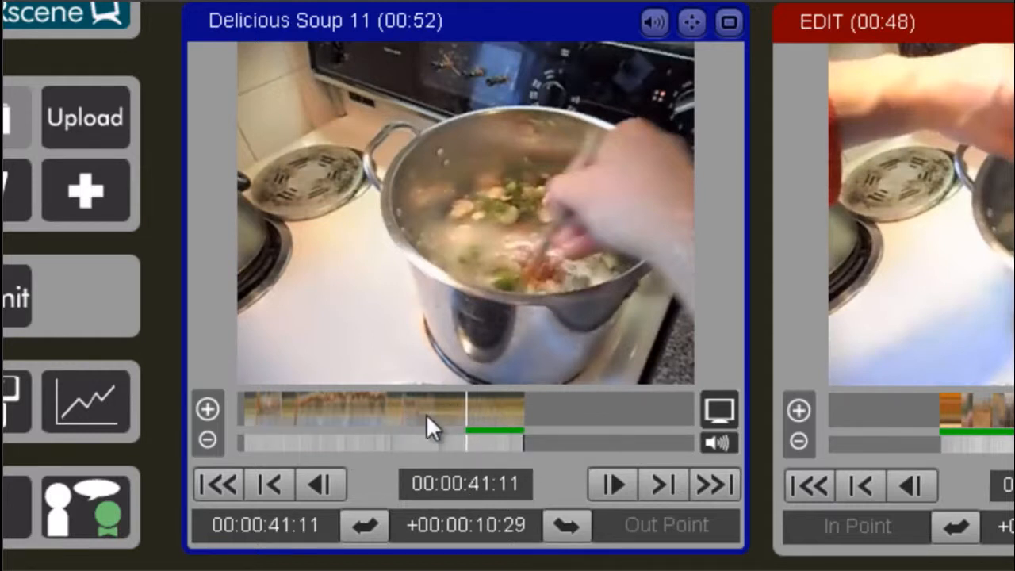
pyautogui.click(366, 524)
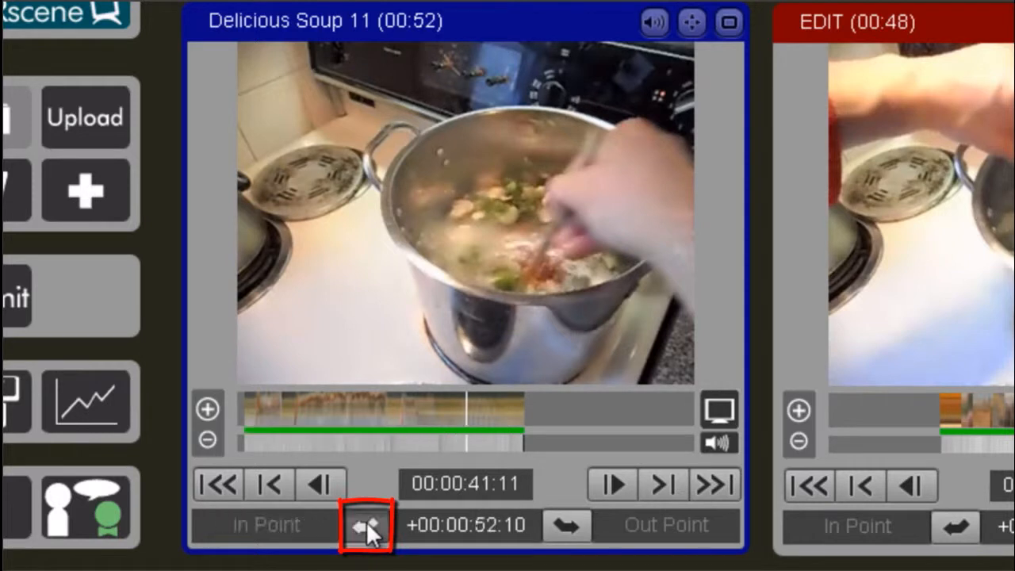
pyautogui.click(367, 525)
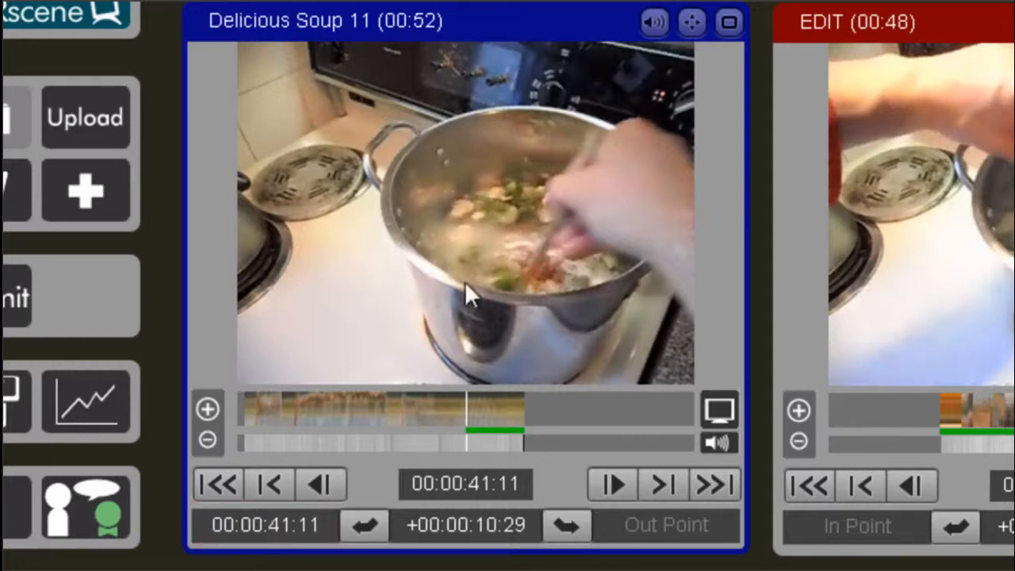
pyautogui.moveTo(473, 411); pyautogui.dragTo(490, 411)
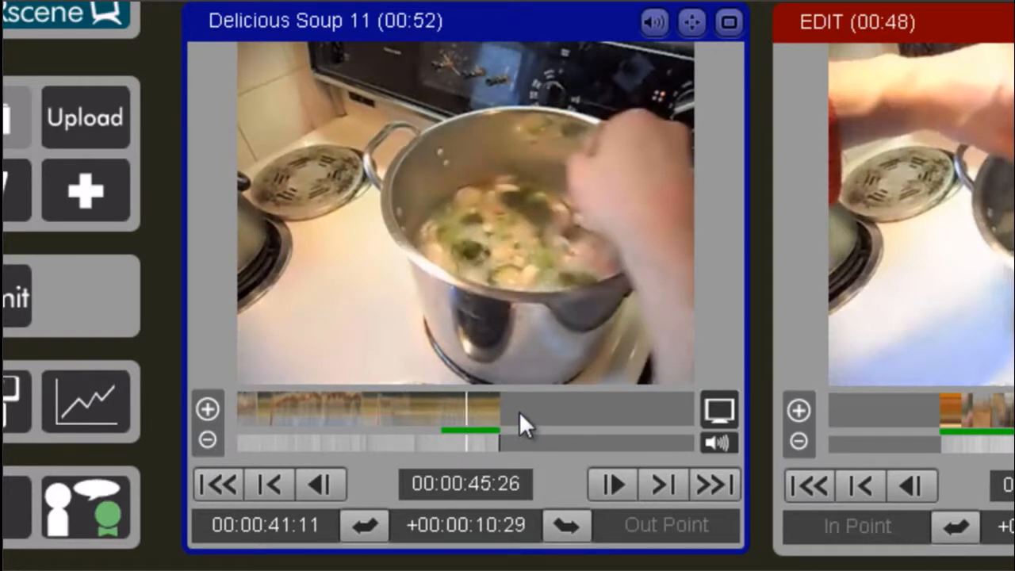
pyautogui.click(567, 521)
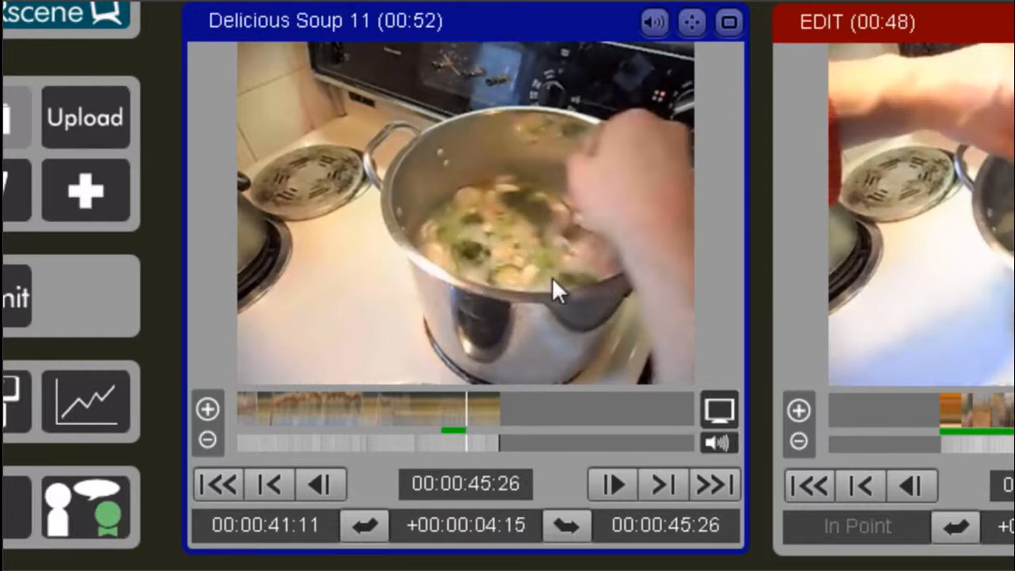
# Step: Turn off the source clip's audio and add the marked shot after the last video clip on the EDIT timeline
pyautogui.click(720, 443)
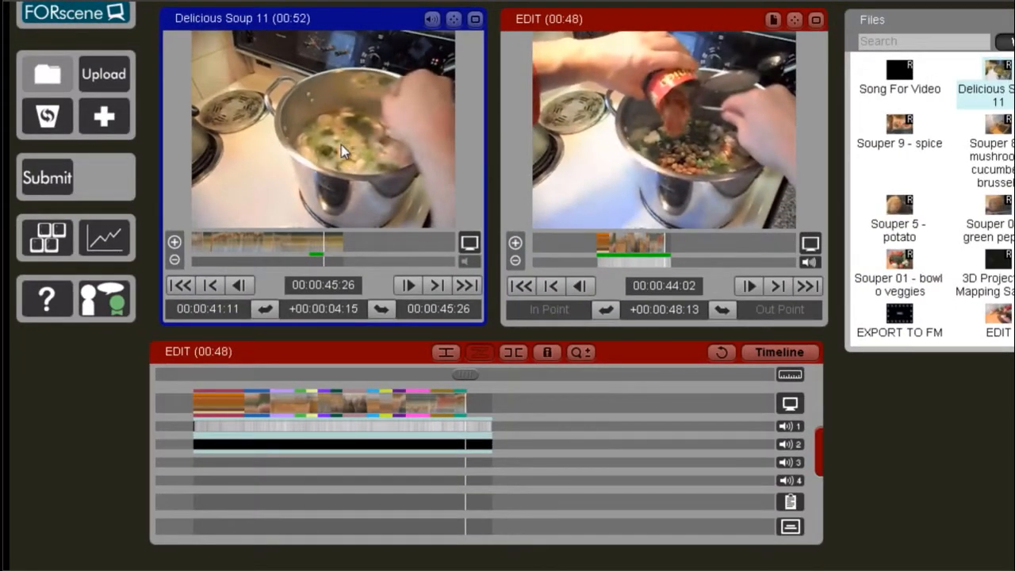
pyautogui.moveTo(347, 157); pyautogui.dragTo(490, 414)
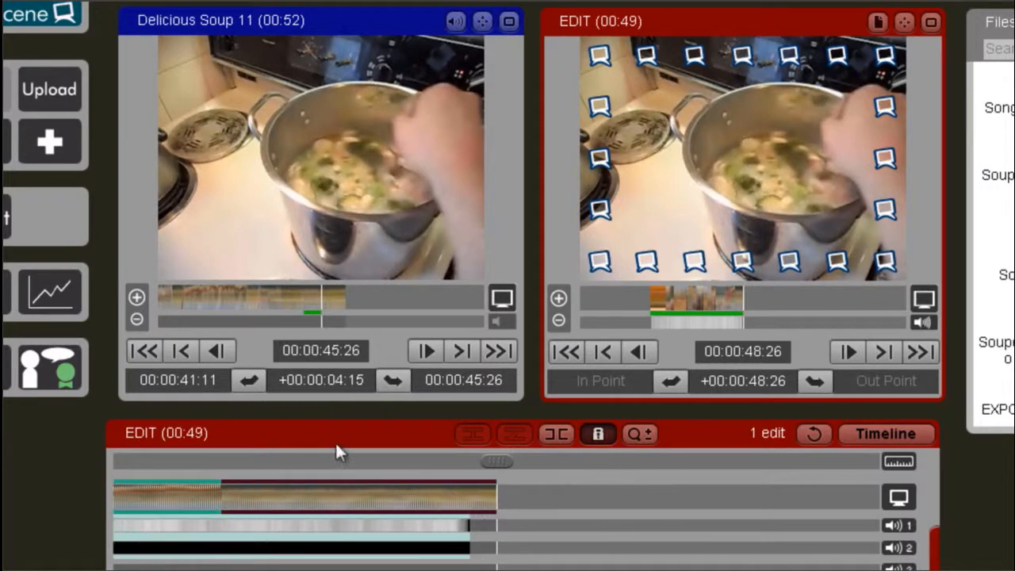
# Step: Play back the join with the added shot and trim the shot's end to match the end of the song
pyautogui.moveTo(284, 449); pyautogui.dragTo(266, 472)
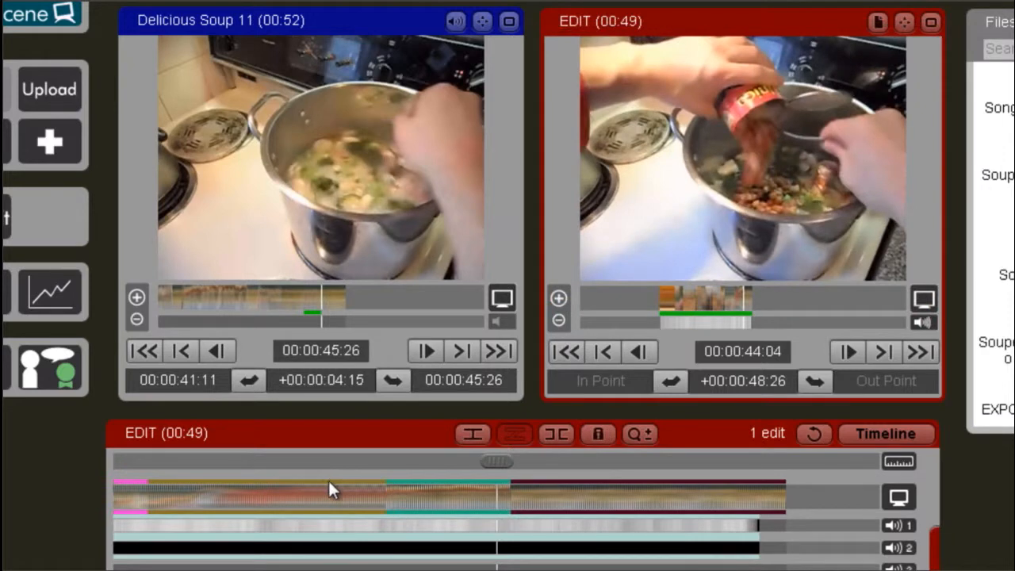
pyautogui.press('space')
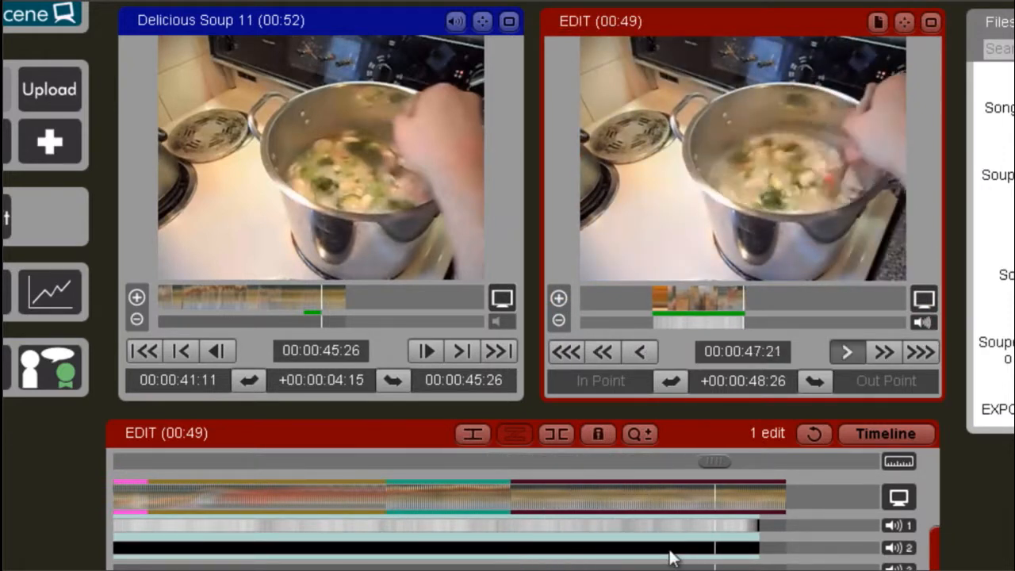
pyautogui.press('space')
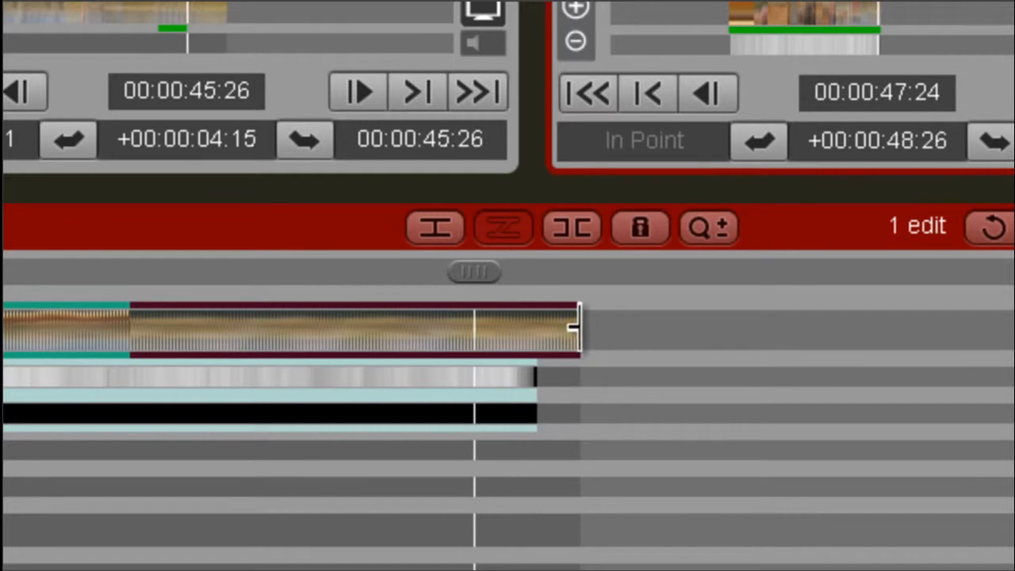
pyautogui.click(577, 326)
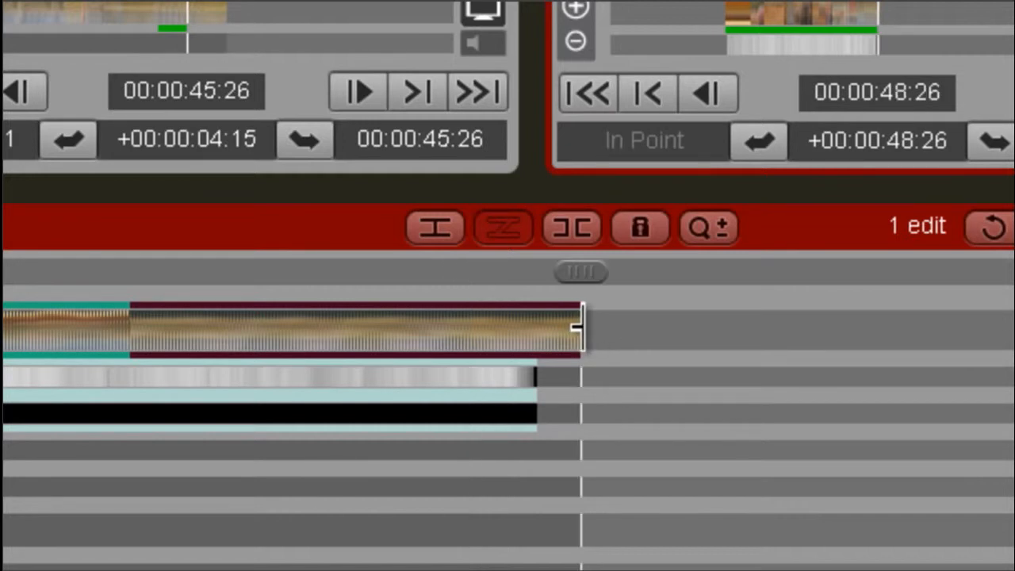
pyautogui.moveTo(575, 327); pyautogui.dragTo(536, 345)
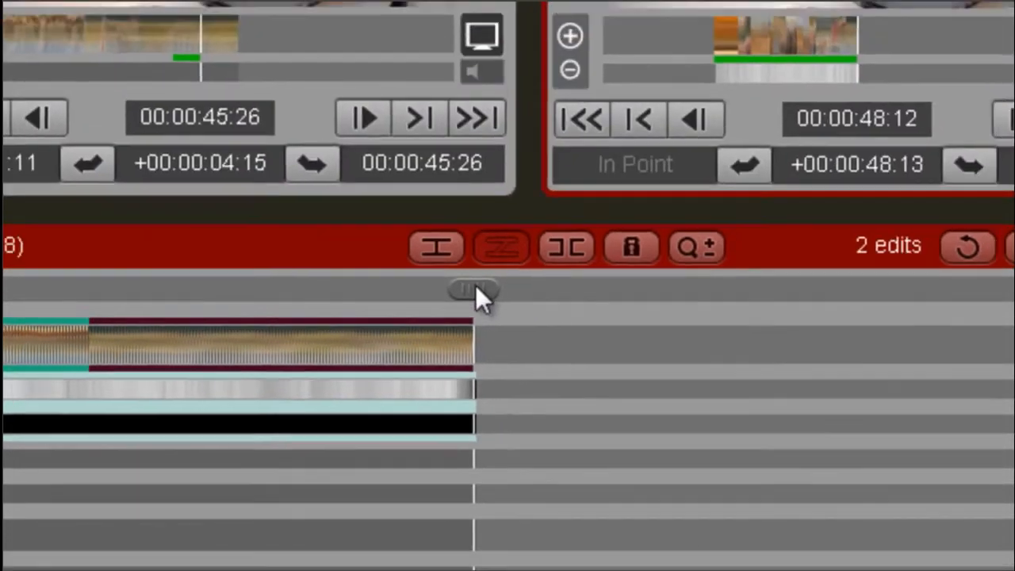
# Step: Add the subtitle "Super Soup" at the very start of the EDIT timeline
pyautogui.moveTo(476, 287); pyautogui.dragTo(348, 441)
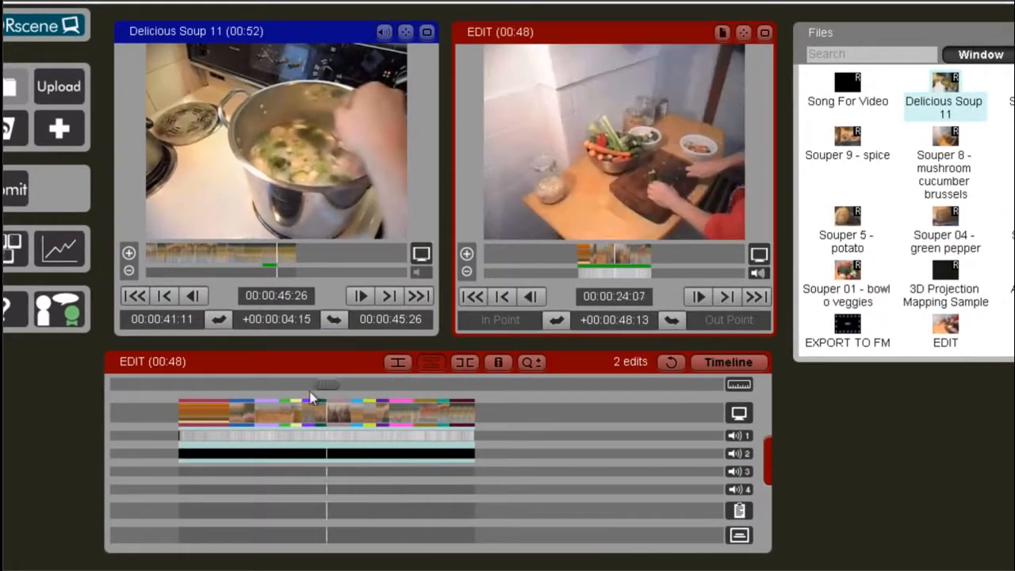
pyautogui.moveTo(310, 397); pyautogui.dragTo(183, 406)
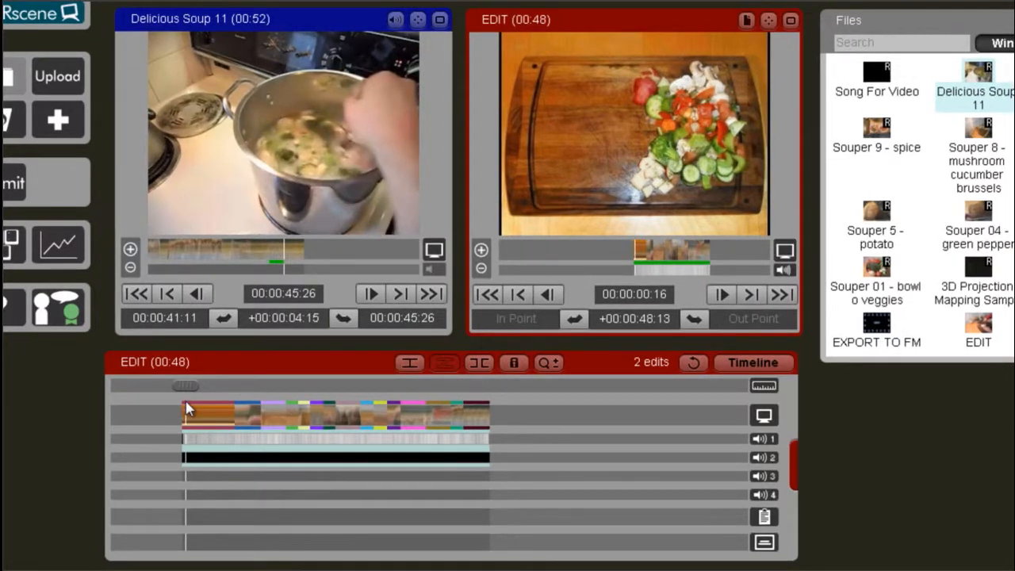
pyautogui.scroll(2, 187, 408)
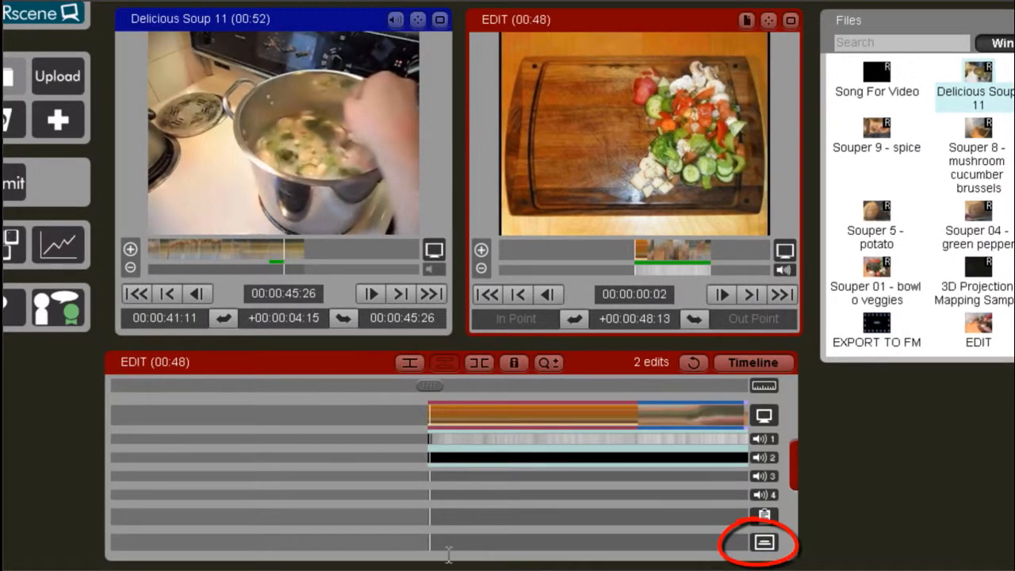
pyautogui.click(433, 542)
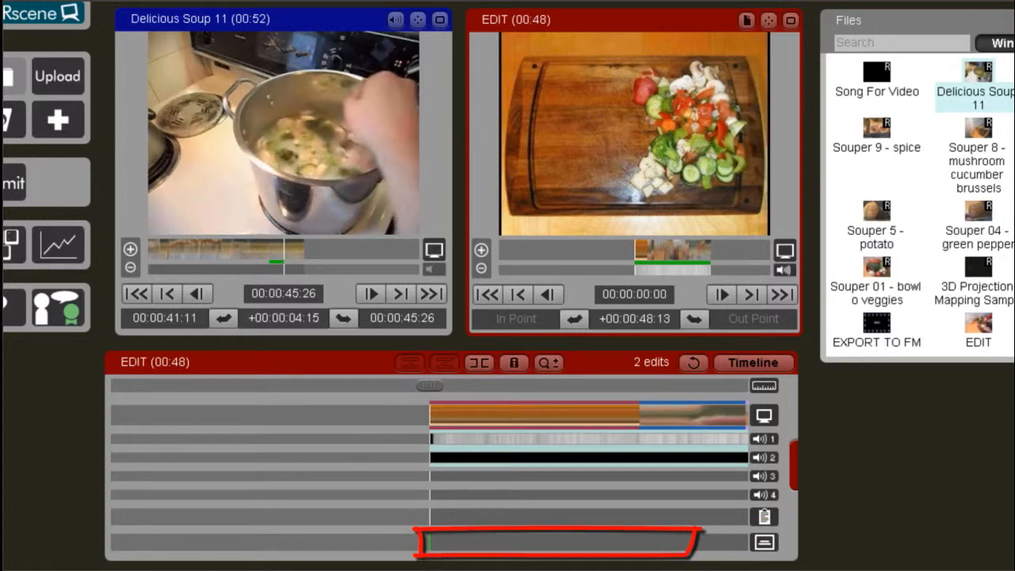
pyautogui.write('Super')
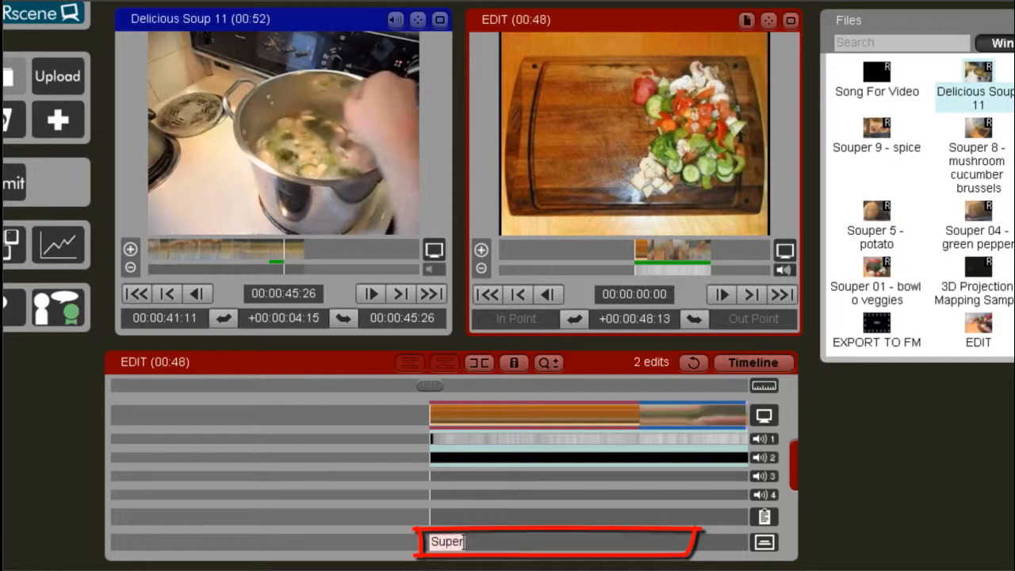
pyautogui.write(' Sou')
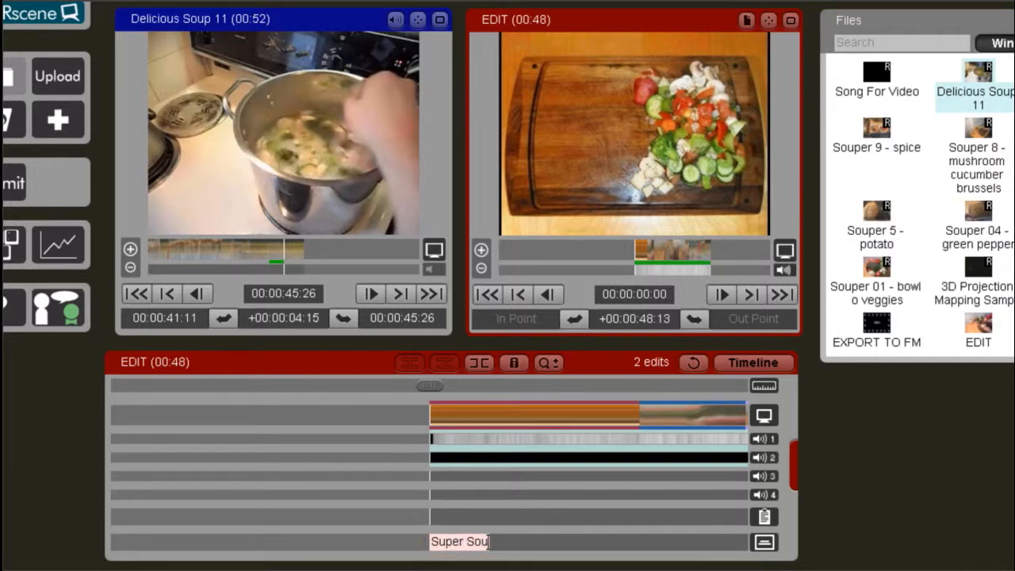
pyautogui.press('Return')
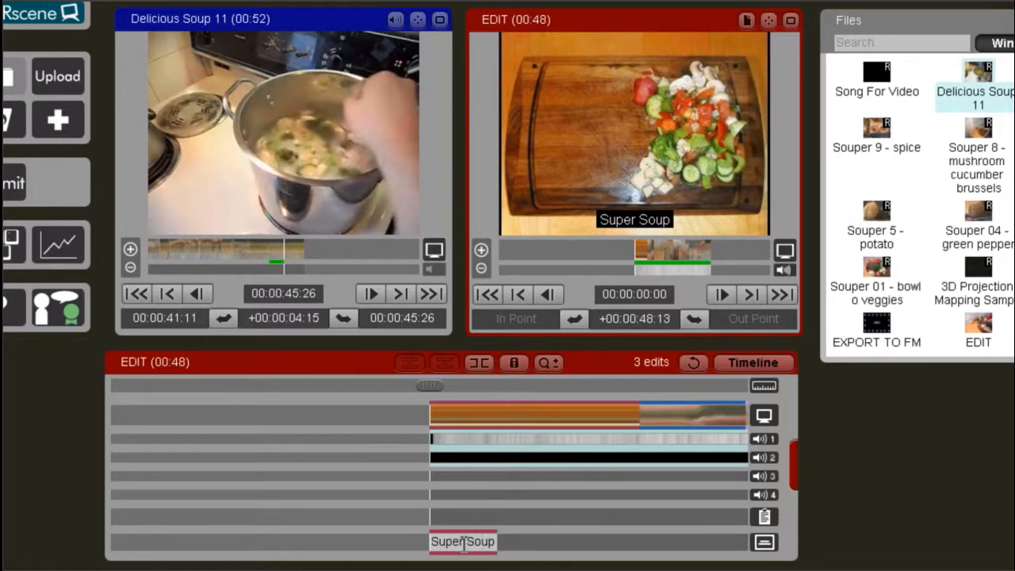
# Step: Open the subtitle's style settings, enlarge the "Super Soup" text and align it to the middle left of the picture
pyautogui.doubleClick(464, 543)
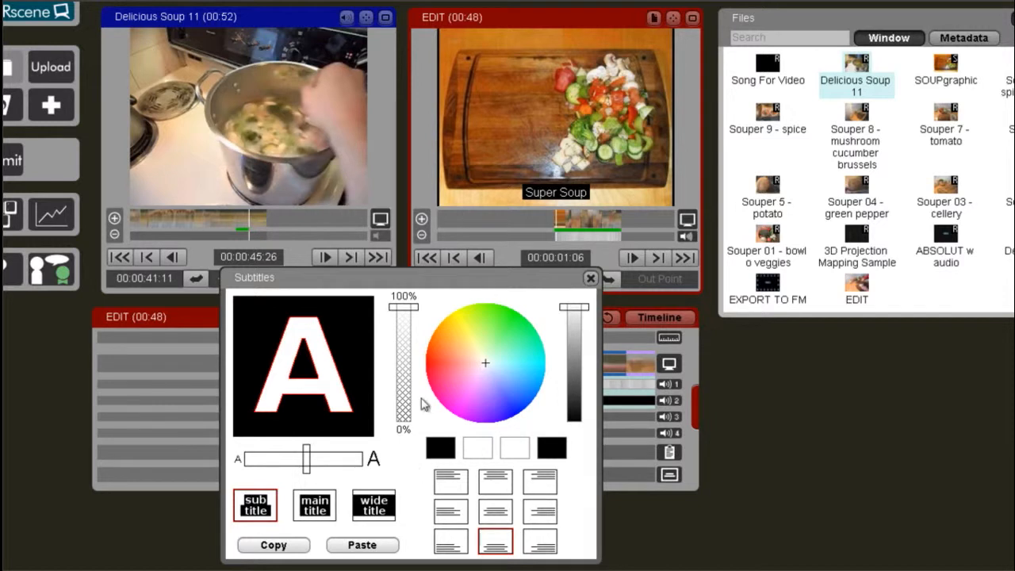
pyautogui.moveTo(380, 281); pyautogui.dragTo(329, 233)
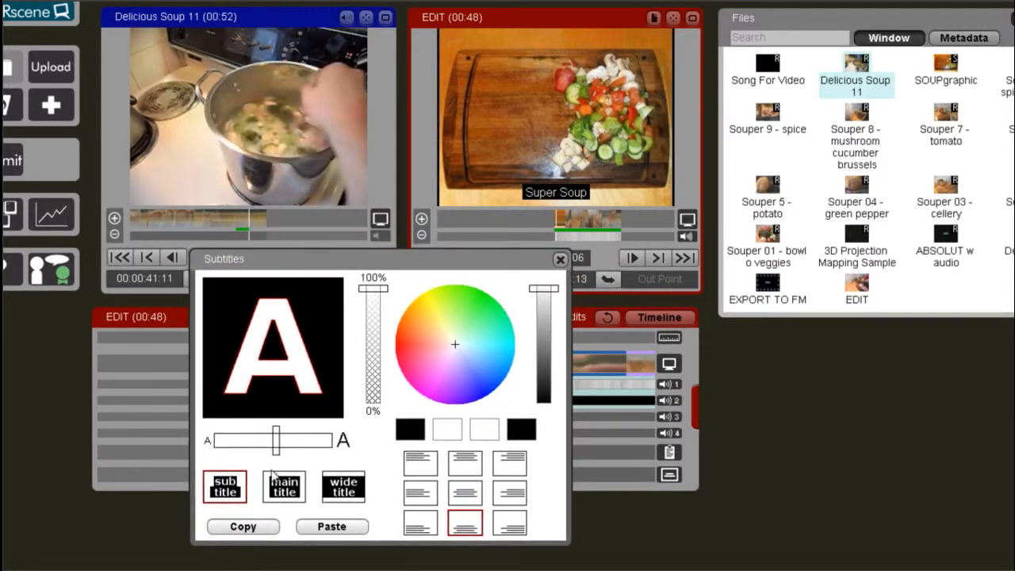
pyautogui.moveTo(276, 446)
pyautogui.mouseDown()
pyautogui.moveTo(250, 450)
pyautogui.moveTo(304, 451)
pyautogui.moveTo(274, 452)
pyautogui.moveTo(304, 452)
pyautogui.moveTo(287, 452)
pyautogui.mouseUp()
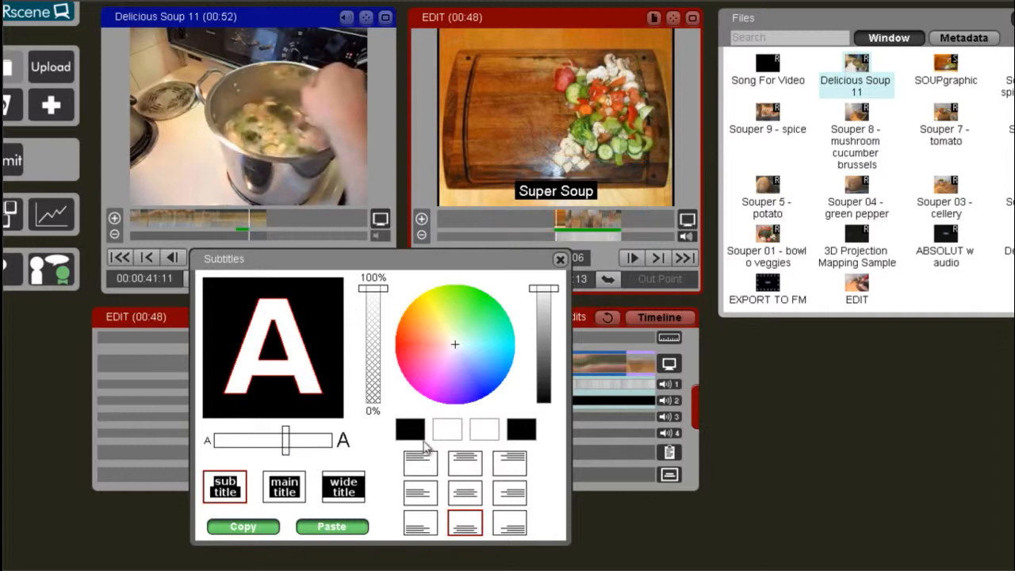
pyautogui.click(466, 494)
pyautogui.click(467, 466)
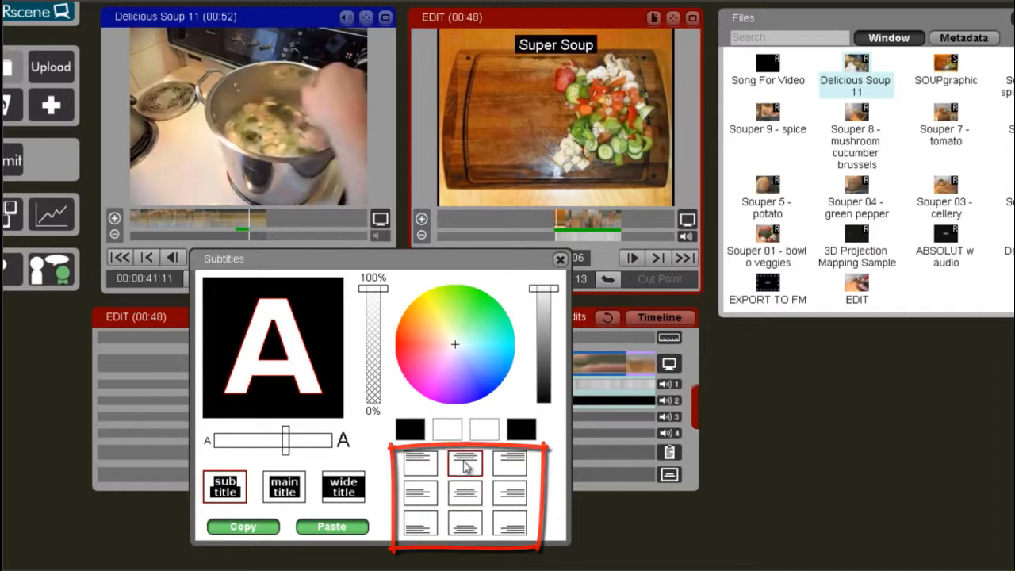
pyautogui.click(424, 495)
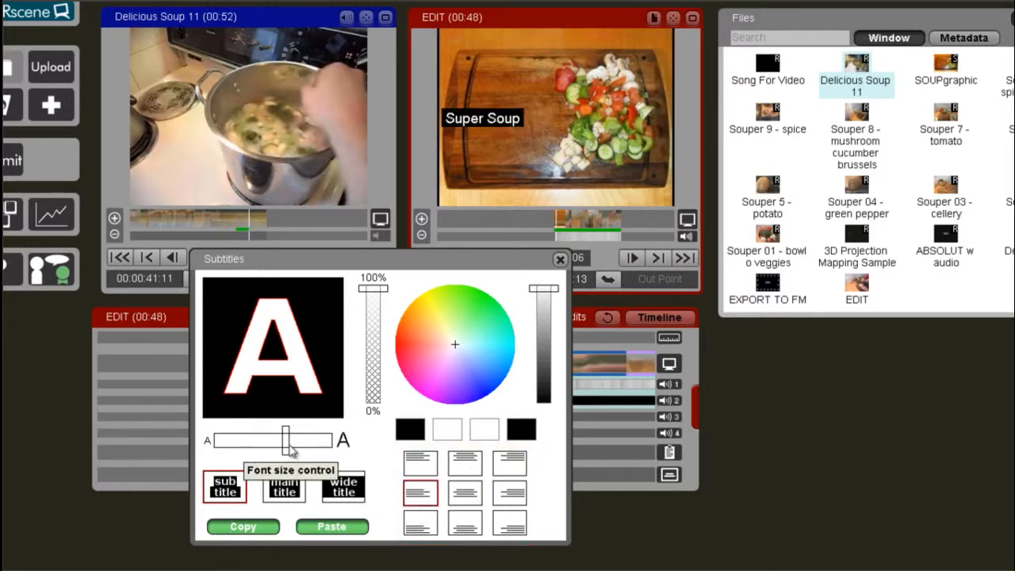
pyautogui.moveTo(287, 449); pyautogui.dragTo(299, 449)
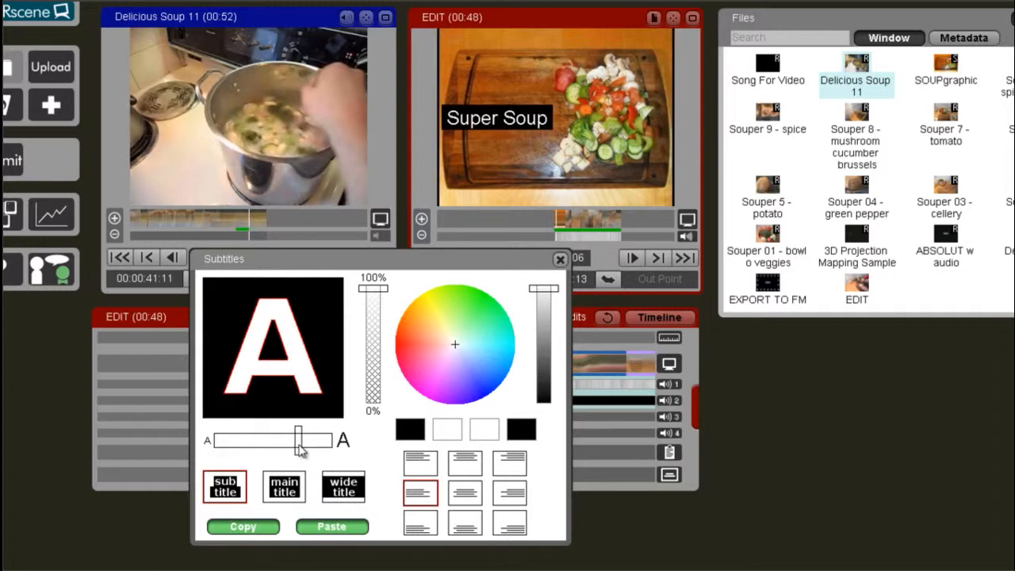
# Step: Colour the subtitle text orange at 100% opacity and set its black background to 0% opacity
pyautogui.moveTo(393, 357)
pyautogui.mouseDown()
pyautogui.moveTo(419, 317)
pyautogui.moveTo(412, 362)
pyautogui.moveTo(451, 374)
pyautogui.moveTo(477, 361)
pyautogui.moveTo(414, 315)
pyautogui.mouseUp()
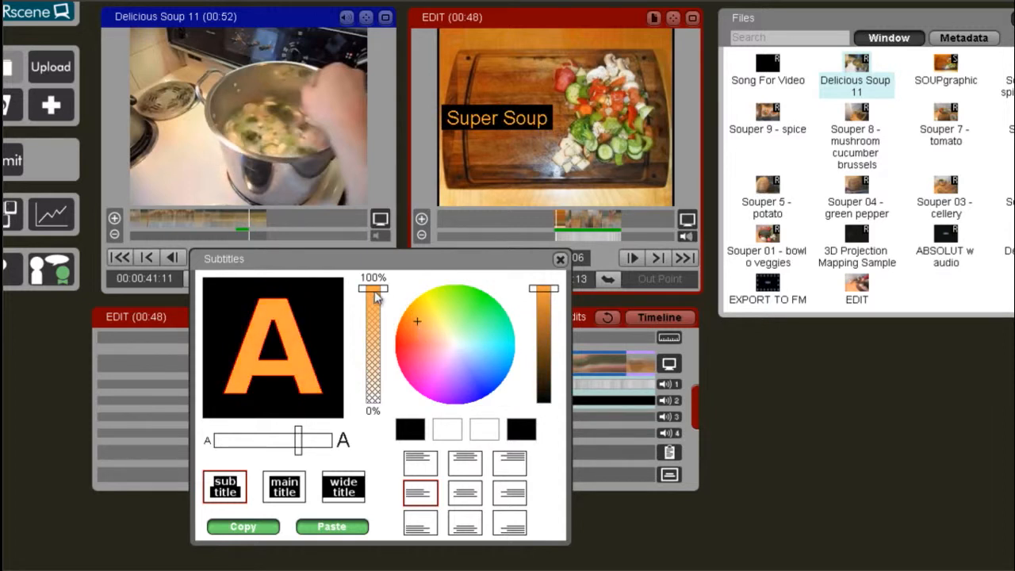
pyautogui.moveTo(372, 288)
pyautogui.mouseDown()
pyautogui.moveTo(374, 408)
pyautogui.moveTo(366, 280)
pyautogui.mouseUp()
pyautogui.click(317, 318)
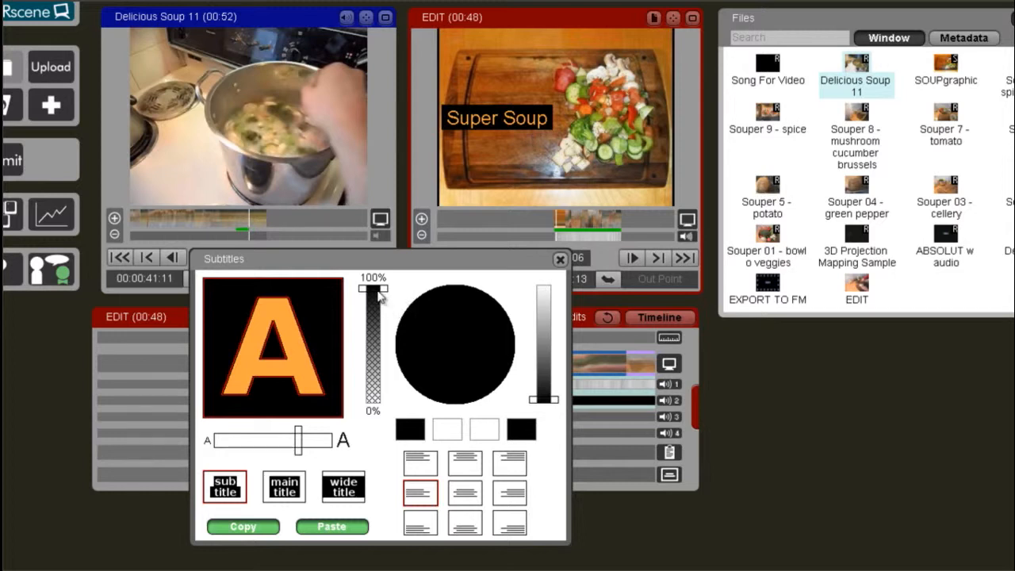
pyautogui.moveTo(377, 295); pyautogui.dragTo(382, 411)
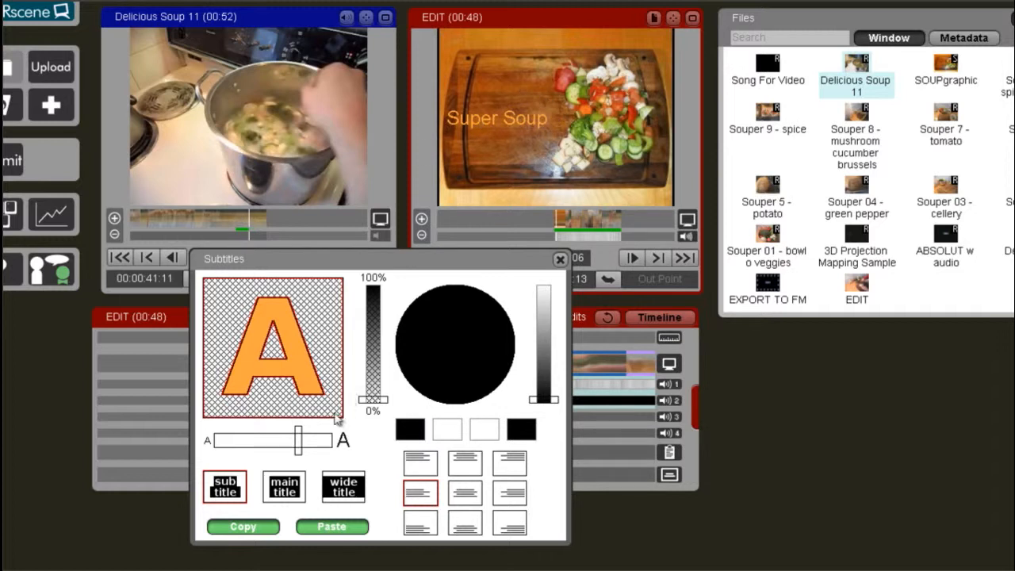
# Step: Make the "Super Soup" subtitle text slightly larger, deepen its orange colour, and close the subtitle style settings
pyautogui.moveTo(299, 446); pyautogui.dragTo(306, 448)
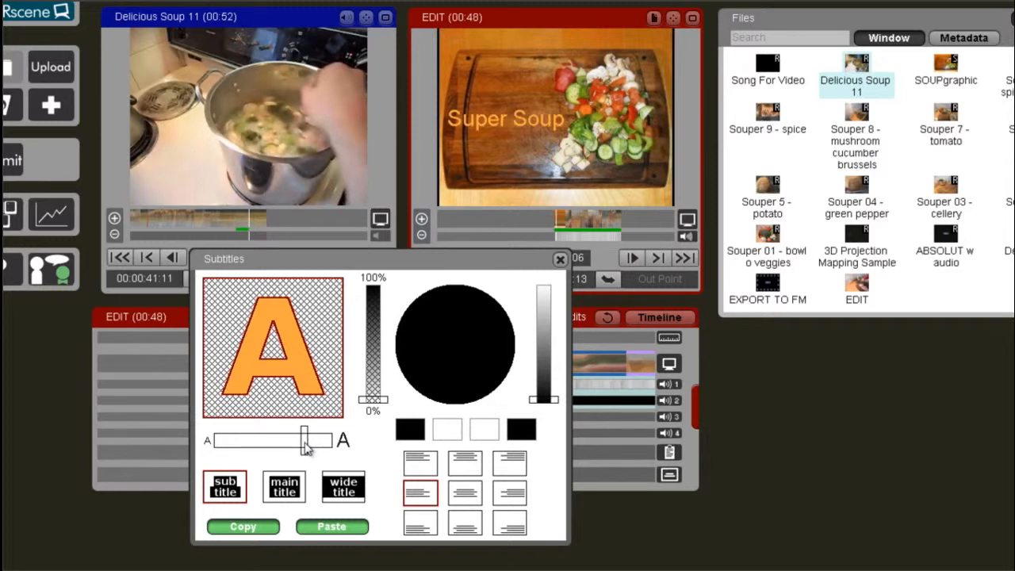
pyautogui.click(293, 360)
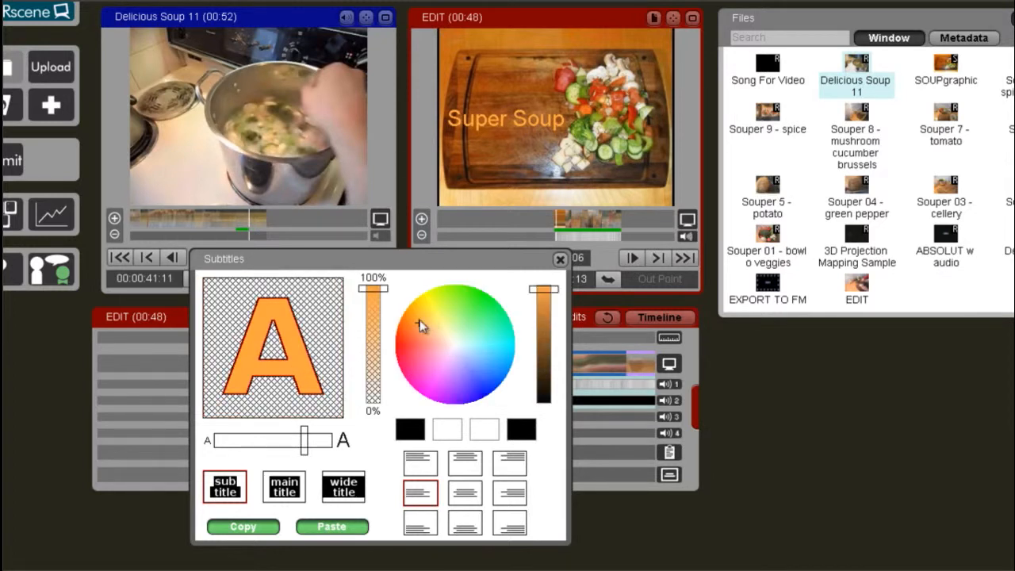
pyautogui.moveTo(420, 321); pyautogui.dragTo(400, 309)
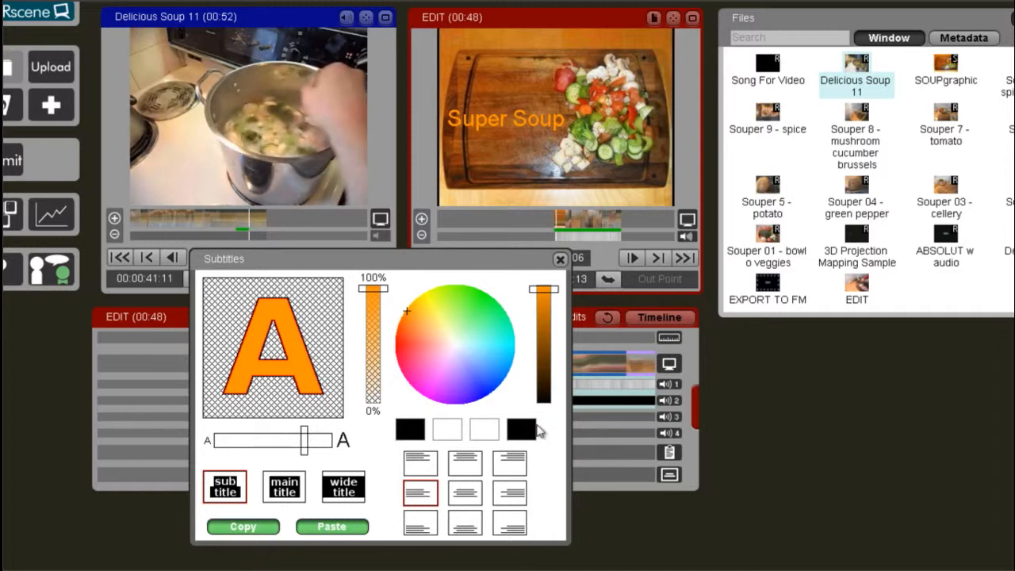
pyautogui.click(560, 261)
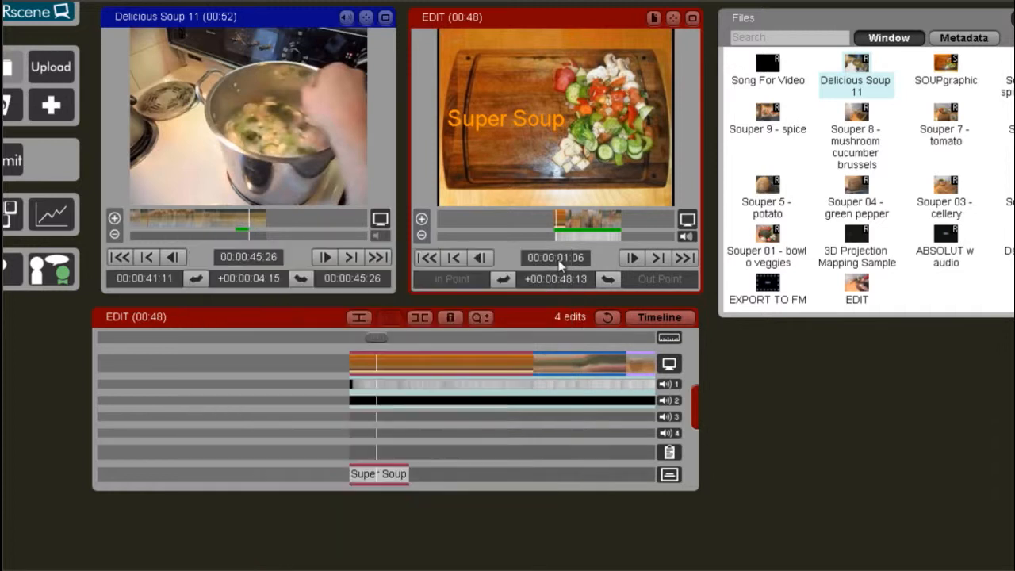
# Step: Play back the title section, extend the "Super Soup" subtitle to the end of the cutting-board shot, and check it
pyautogui.moveTo(395, 359)
pyautogui.mouseDown()
pyautogui.moveTo(358, 357)
pyautogui.moveTo(375, 354)
pyautogui.mouseUp()
pyautogui.press('space')
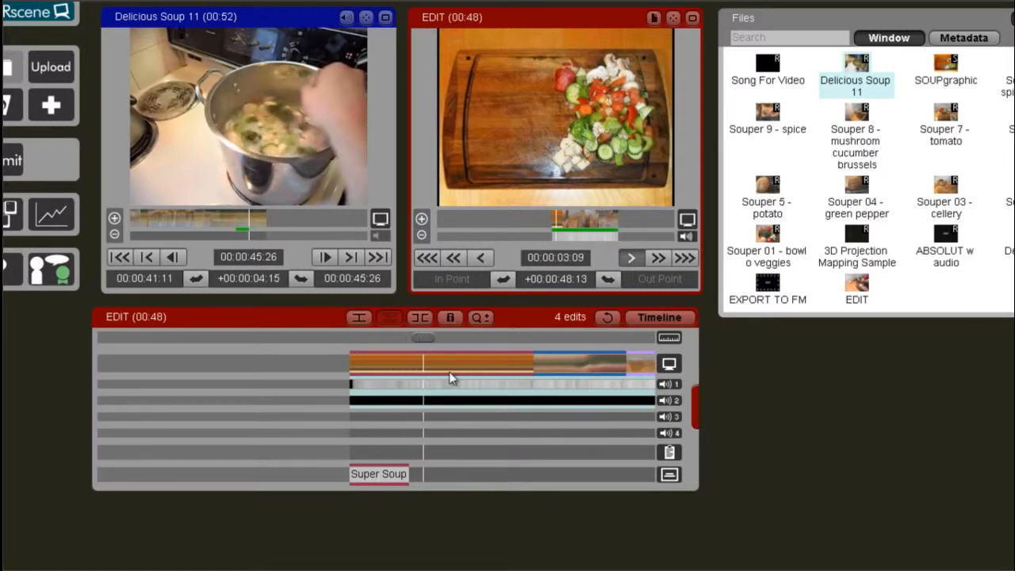
pyautogui.press('space')
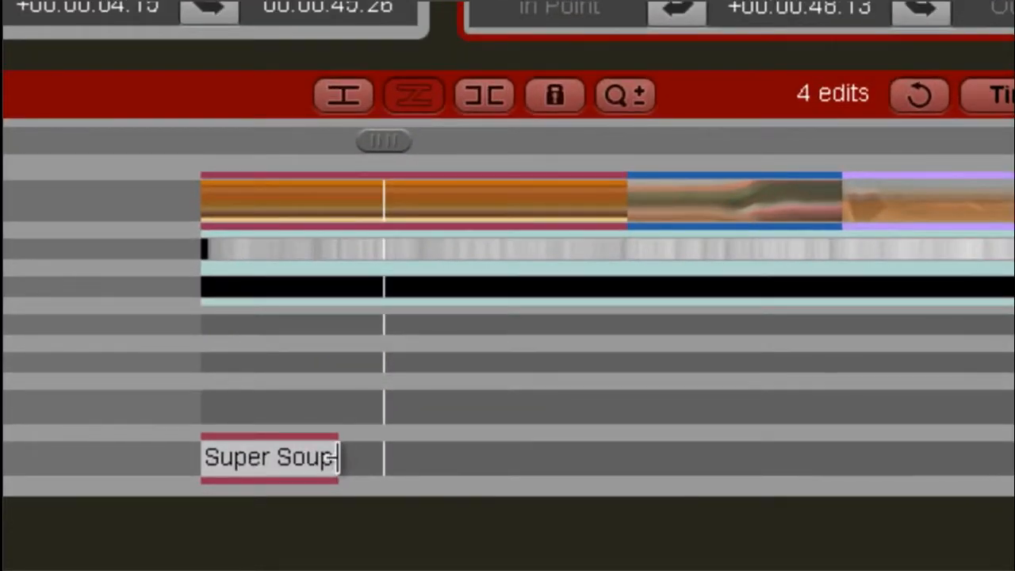
pyautogui.moveTo(345, 456); pyautogui.dragTo(629, 468)
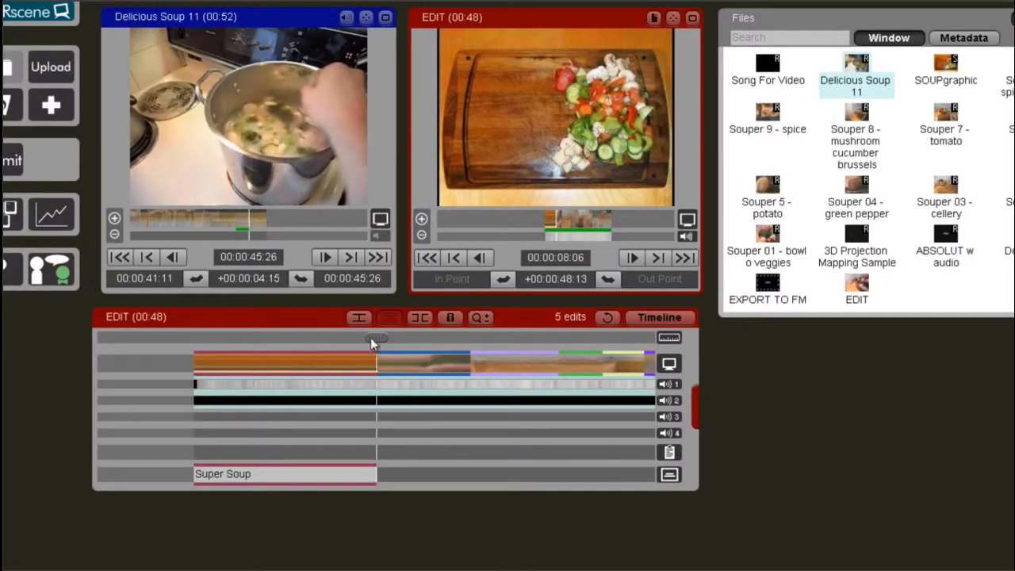
pyautogui.moveTo(372, 341); pyautogui.dragTo(344, 361)
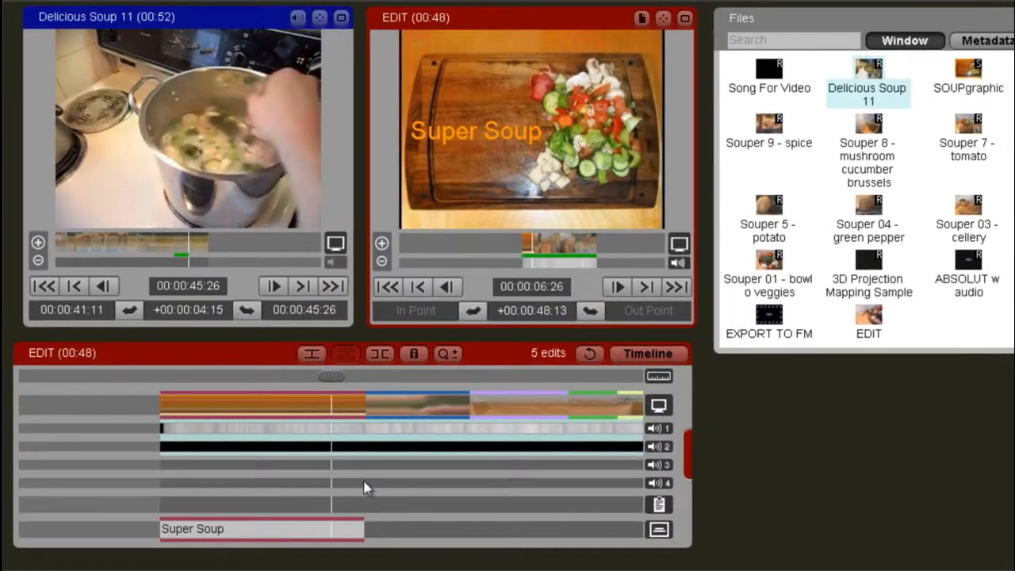
# Step: Add a transition at the cut between the cutting-board shot and the second shot, and preview the blend
pyautogui.click(363, 409)
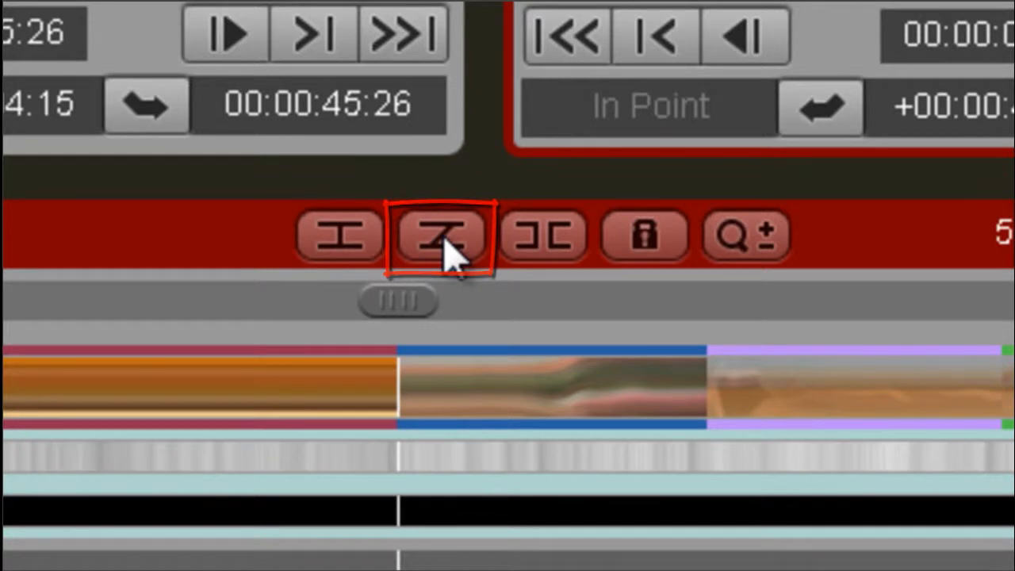
pyautogui.click(444, 238)
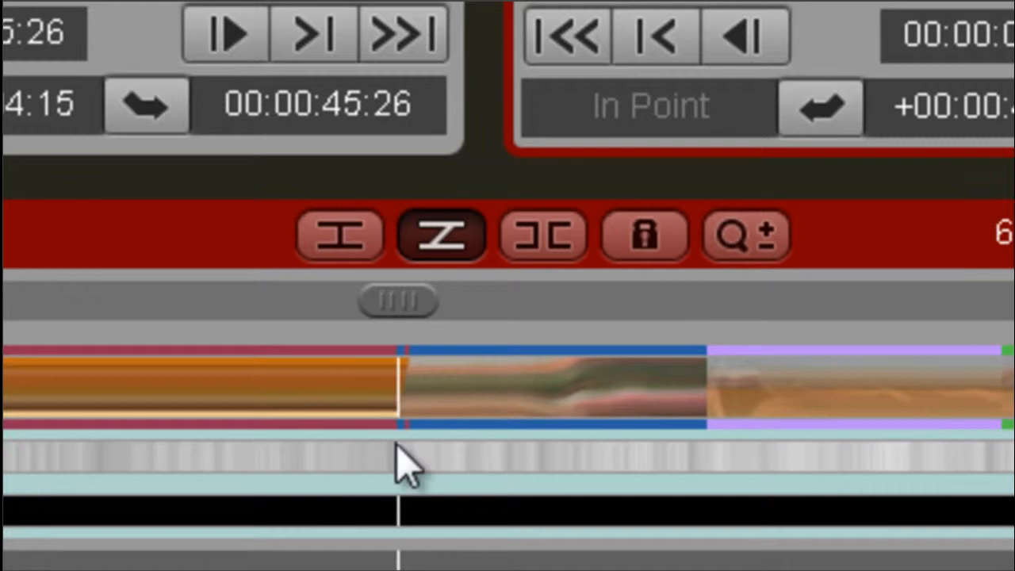
pyautogui.press('Up')
pyautogui.press('Up')
pyautogui.press('Up')
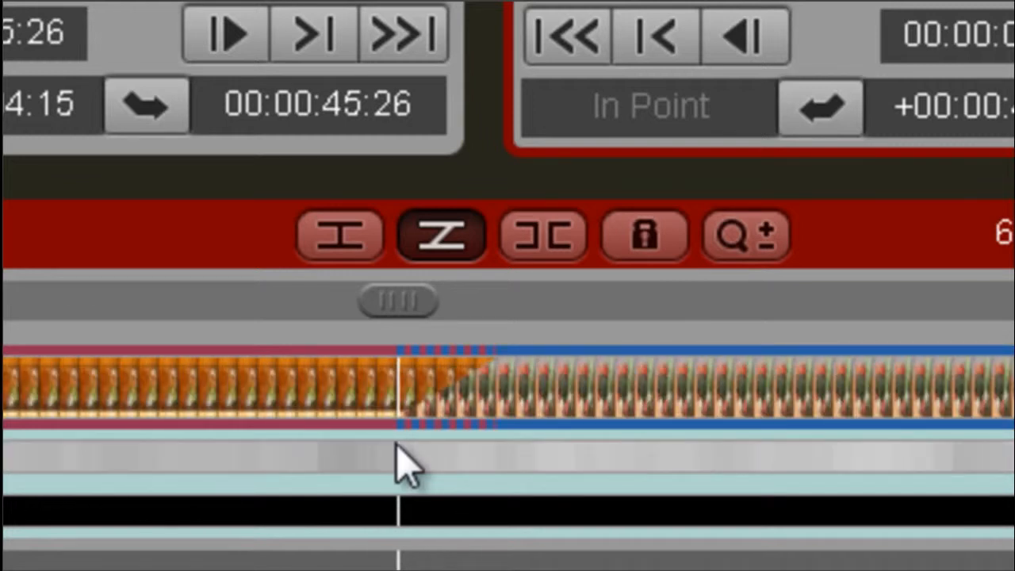
pyautogui.press('Up')
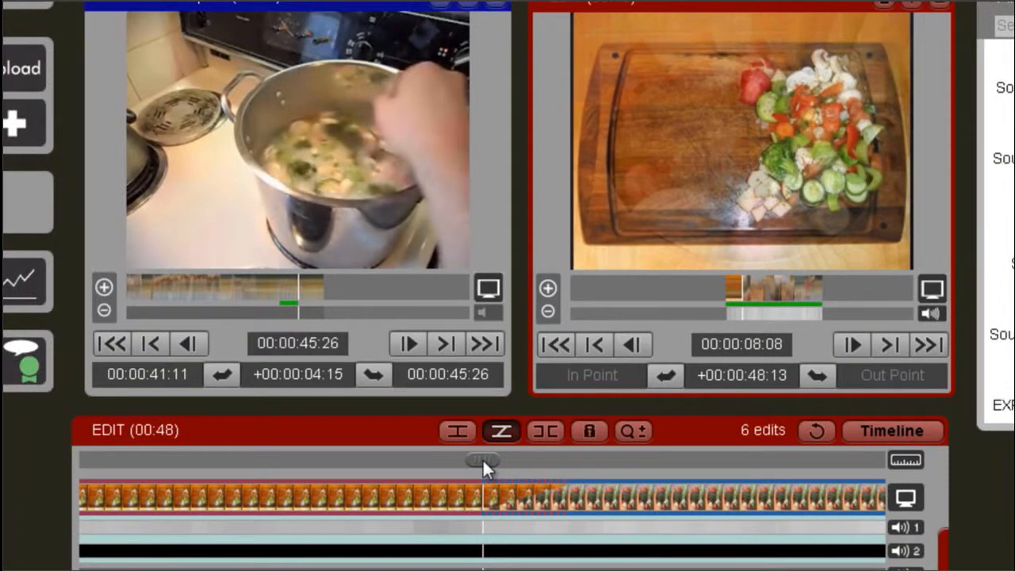
pyautogui.moveTo(482, 458); pyautogui.dragTo(559, 500)
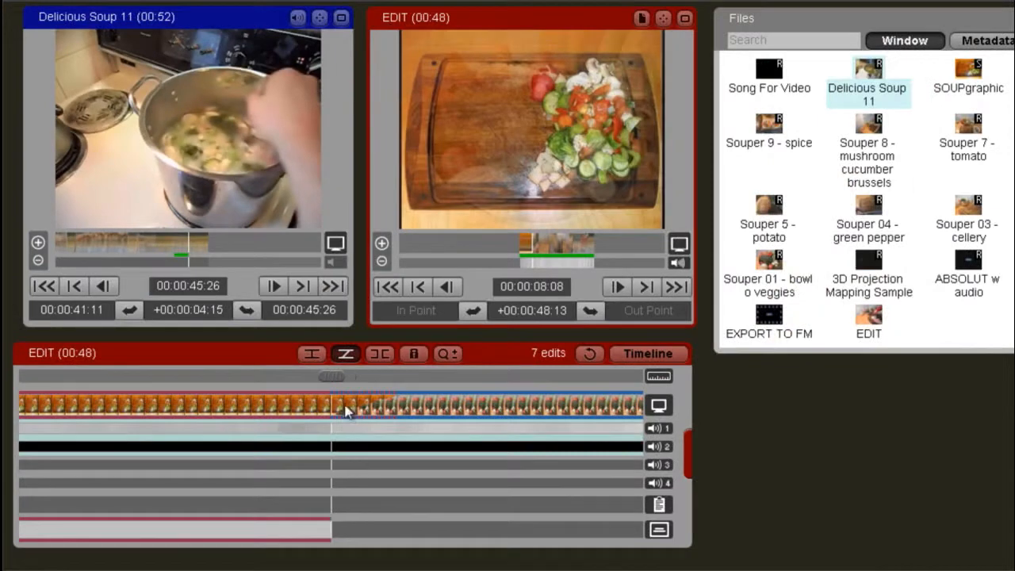
# Step: Open the transition styles, move them clear of the timeline, and try a star-shaped wipe on the first transition
pyautogui.doubleClick(354, 405)
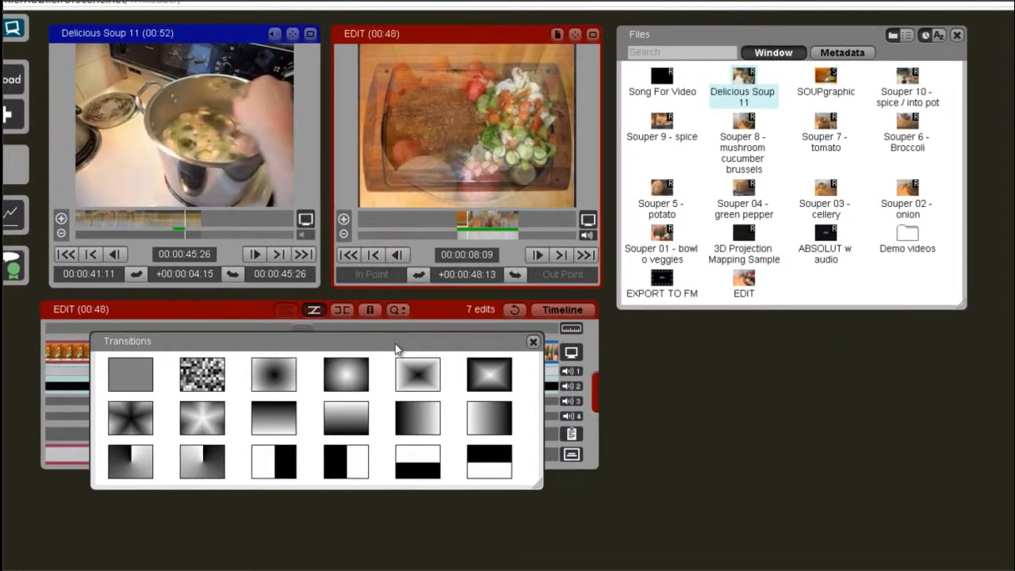
pyautogui.moveTo(396, 349); pyautogui.dragTo(899, 317)
pyautogui.click(716, 354)
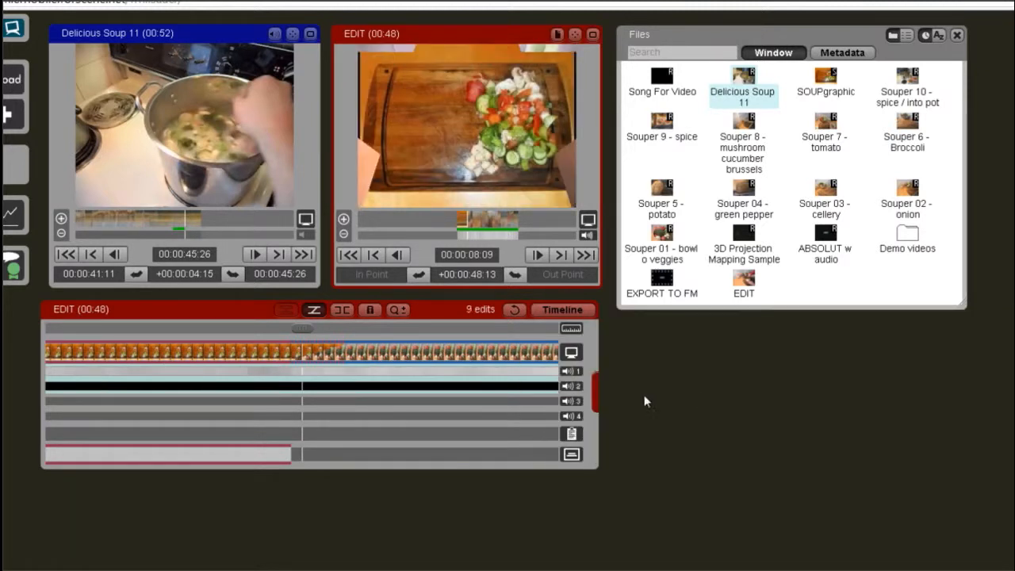
pyautogui.moveTo(315, 333); pyautogui.dragTo(307, 352)
# Step: Try the circular wipe with the bright-centred gradient on the first transition and preview it
pyautogui.click(311, 351)
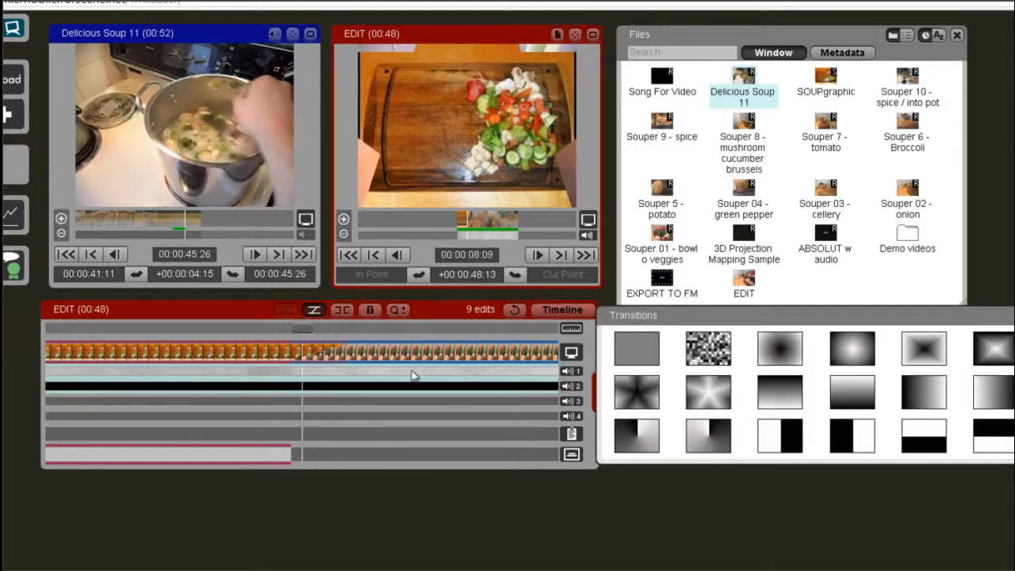
pyautogui.click(852, 349)
pyautogui.moveTo(301, 330)
pyautogui.mouseDown()
pyautogui.moveTo(344, 329)
pyautogui.moveTo(308, 343)
pyautogui.mouseUp()
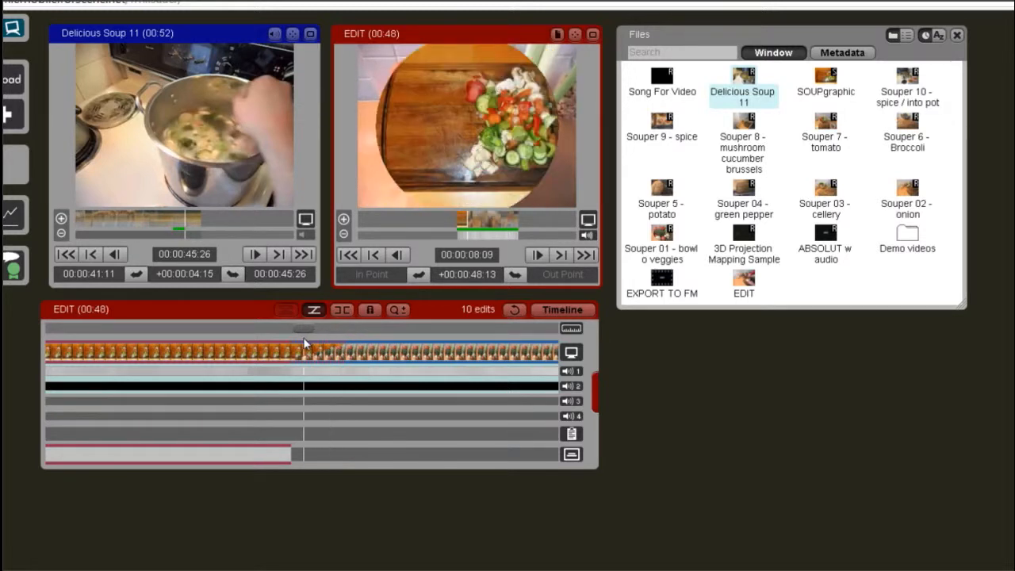
# Step: Change the first transition to the circular wipe with the dark-centred gradient and play it back
pyautogui.click(312, 350)
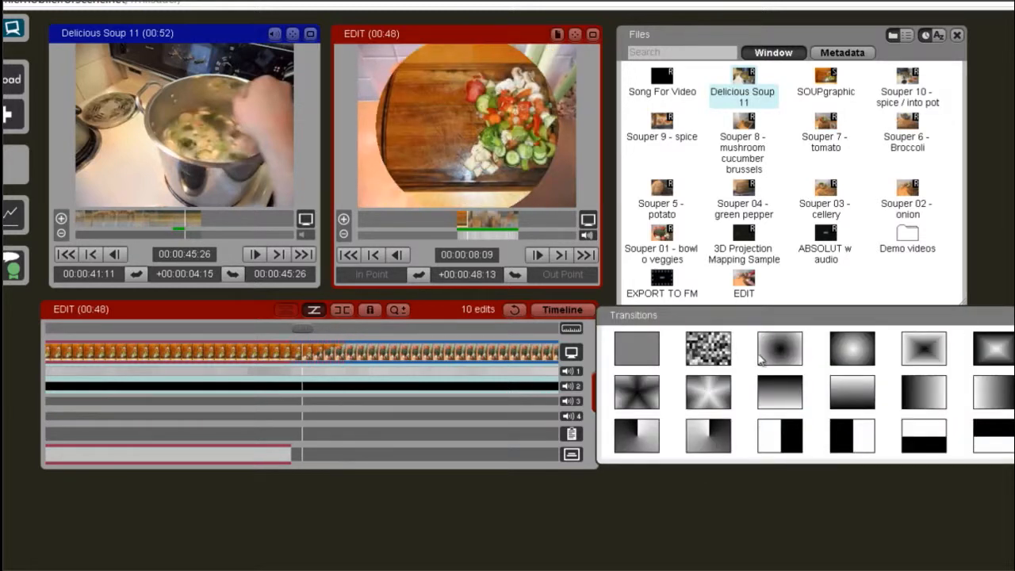
pyautogui.click(789, 363)
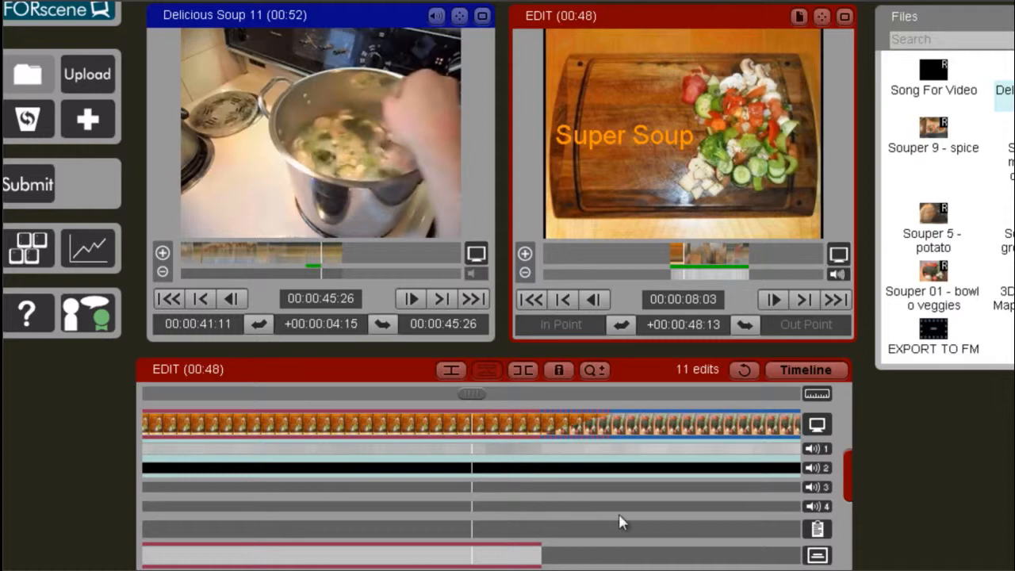
pyautogui.press('space')
pyautogui.press('space')
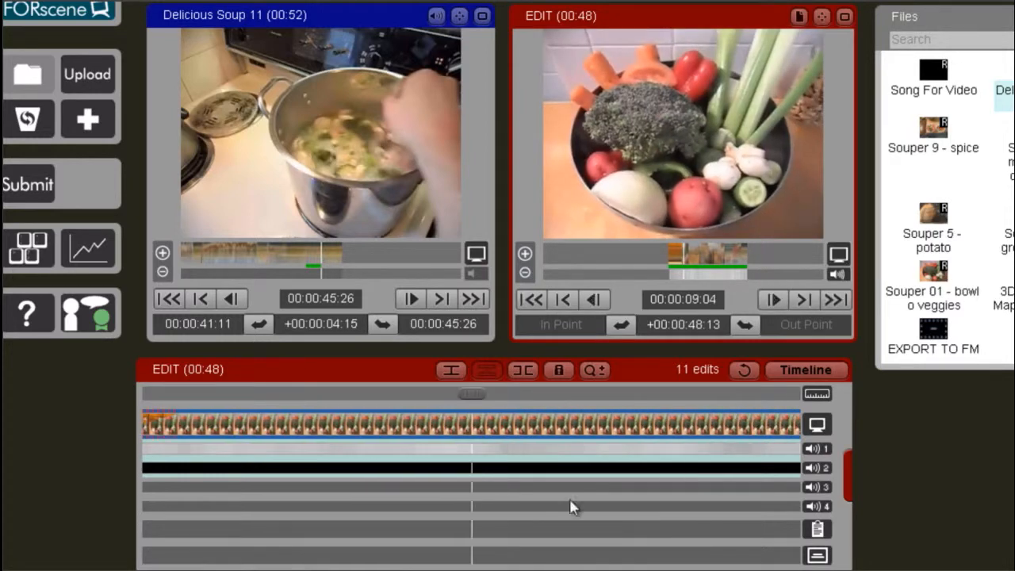
# Step: Lengthen the transition after the cutting-board shot by extending its end, then play it and review the whole edit
pyautogui.moveTo(420, 400); pyautogui.dragTo(310, 435)
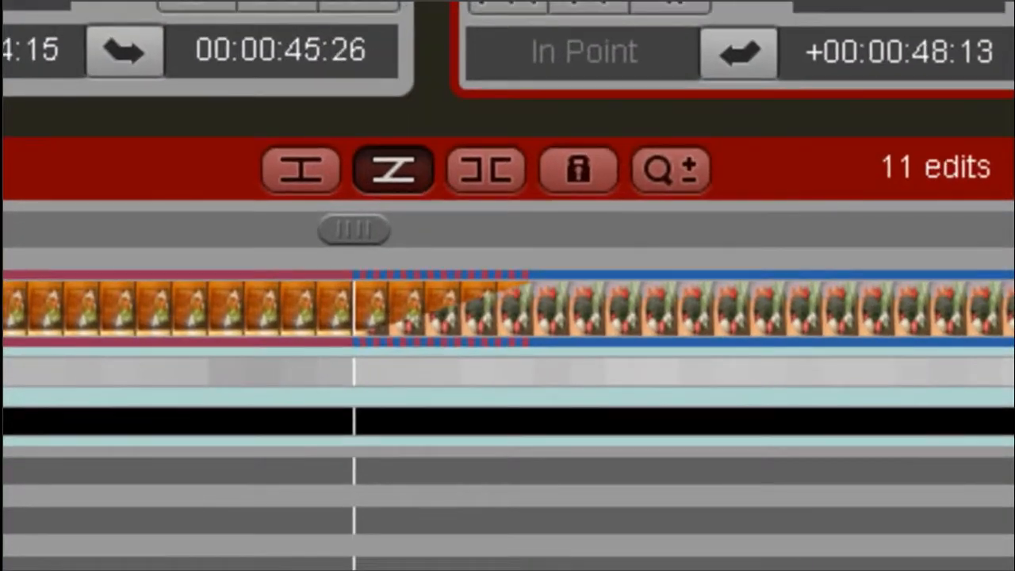
pyautogui.click(530, 299)
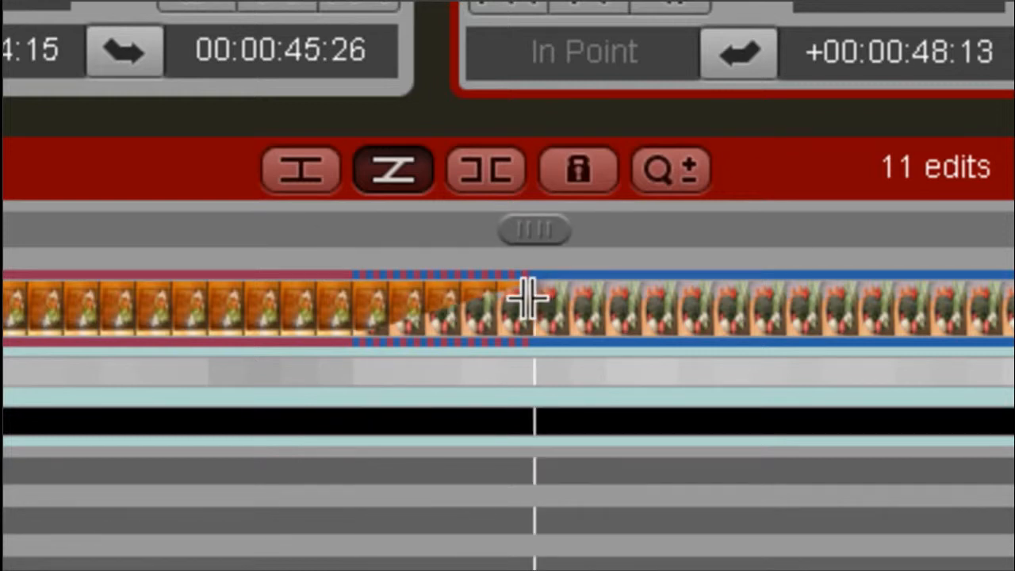
pyautogui.moveTo(529, 299); pyautogui.dragTo(940, 329)
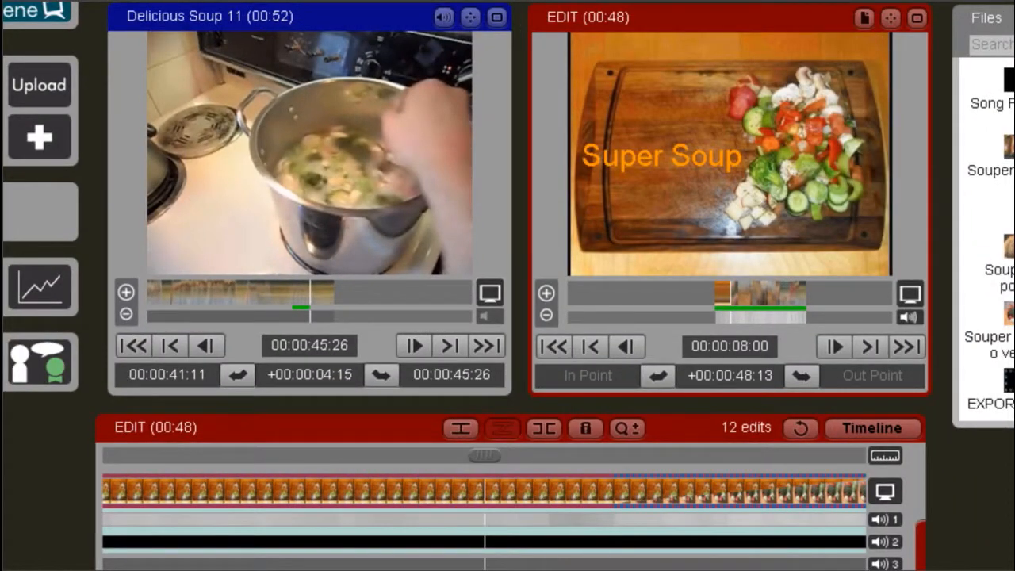
pyautogui.press('space')
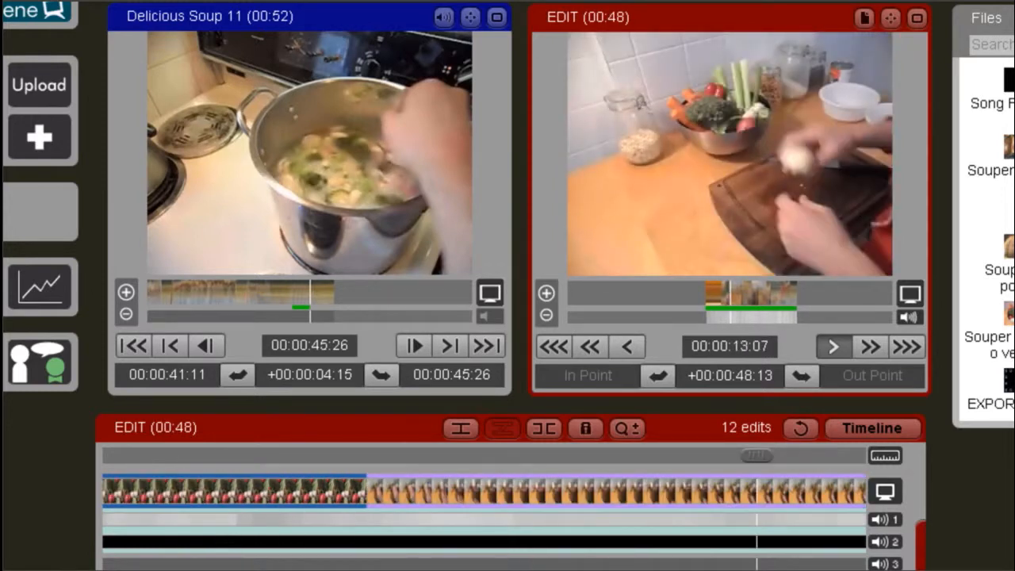
pyautogui.press('space')
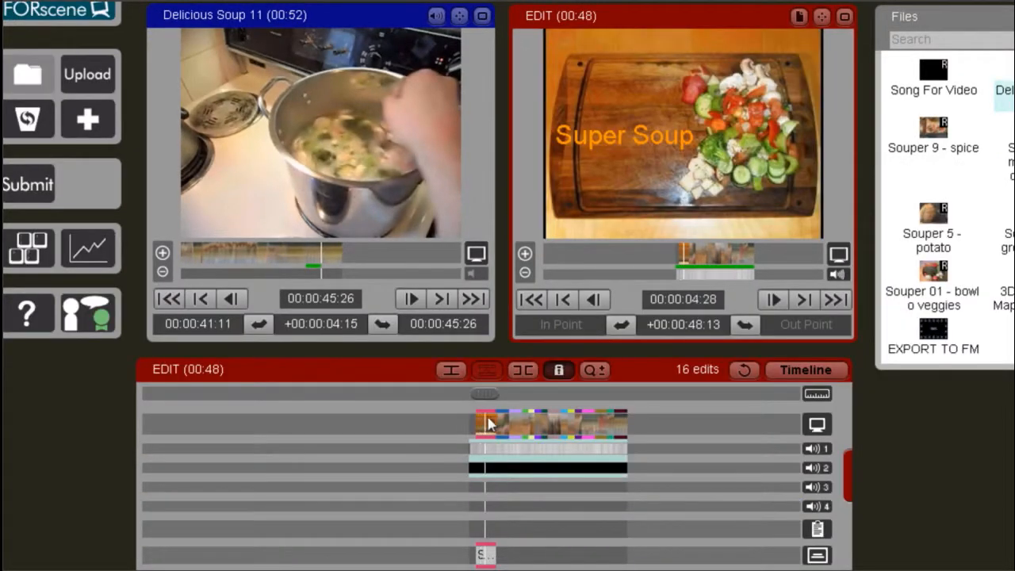
pyautogui.moveTo(489, 424); pyautogui.dragTo(589, 418)
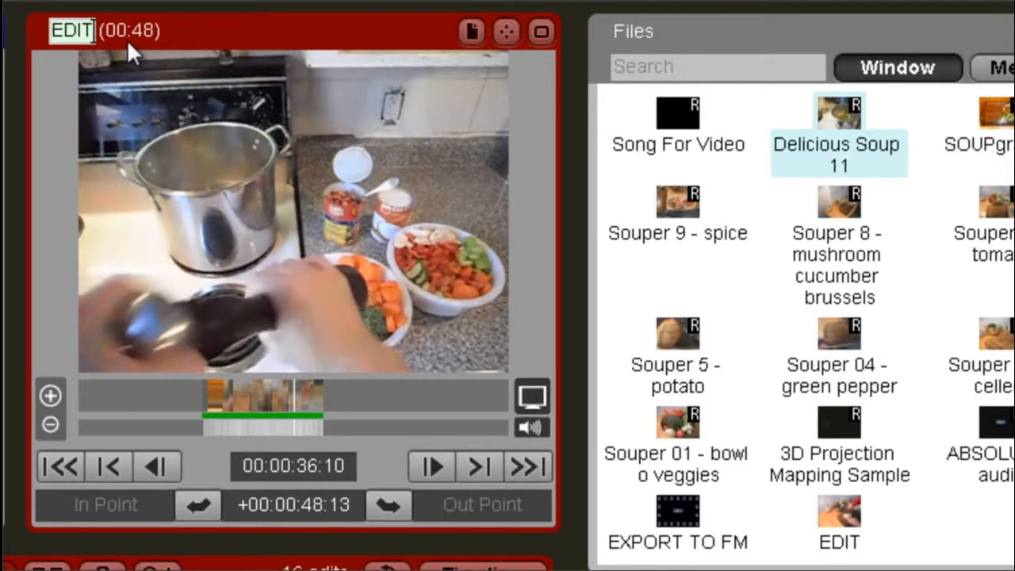
# Step: Rename the edit as "Super Soup"
pyautogui.write('Souper')
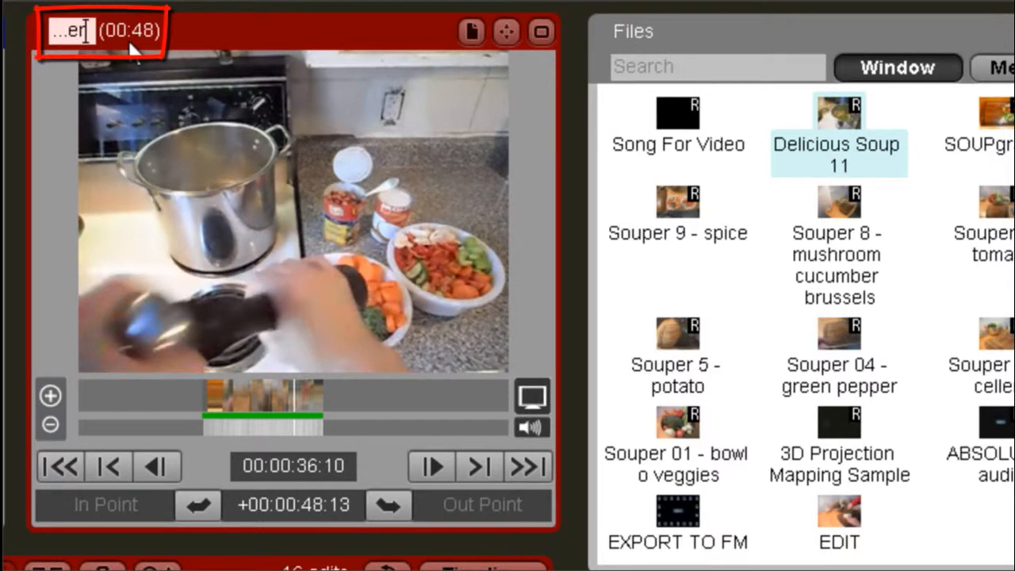
pyautogui.write(' Soup')
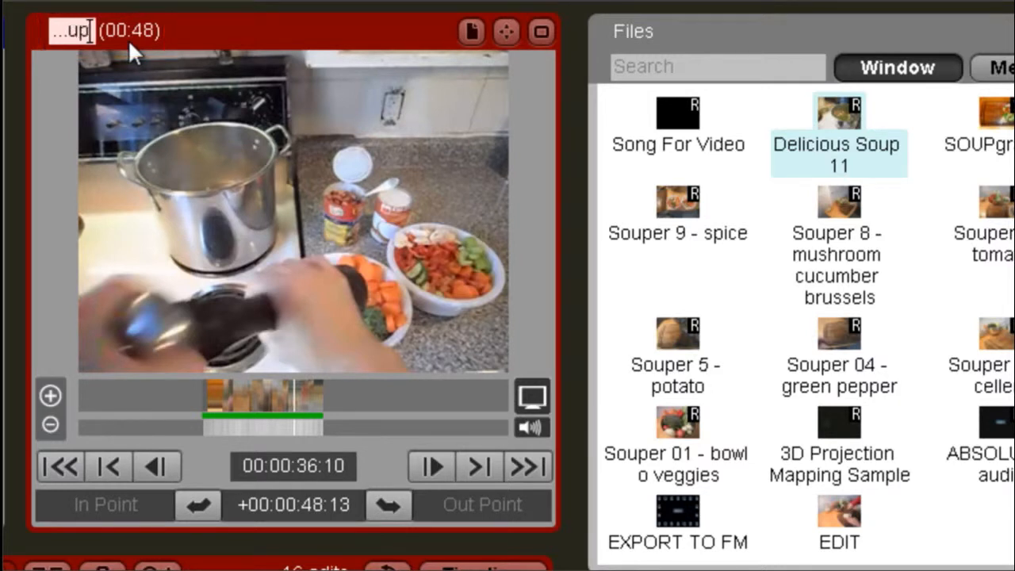
pyautogui.press('Return')
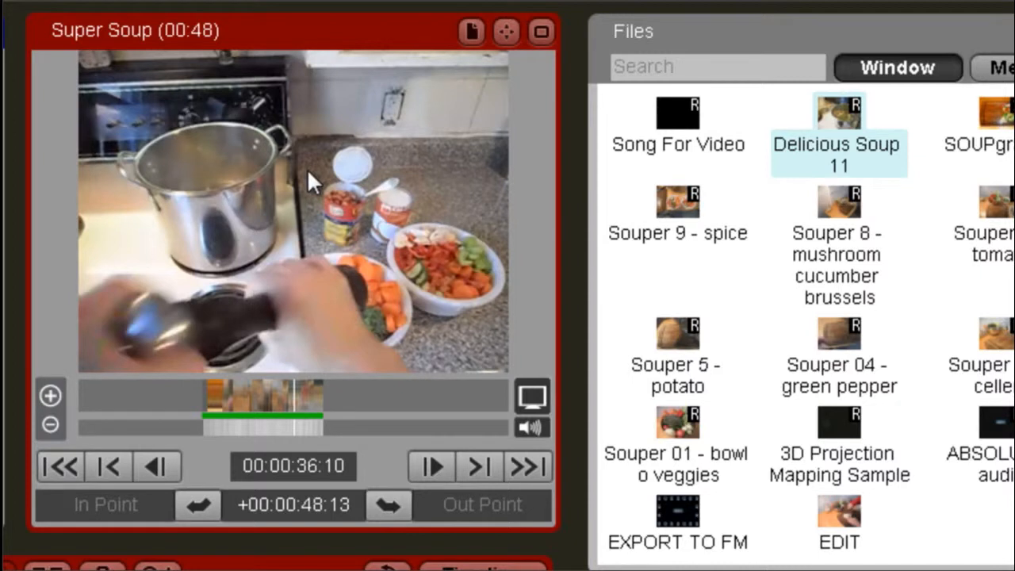
# Step: Submit the "Super Soup" edit from the file collection and dismiss the confirmation
pyautogui.moveTo(438, 287)
pyautogui.moveTo(443, 293); pyautogui.dragTo(995, 530)
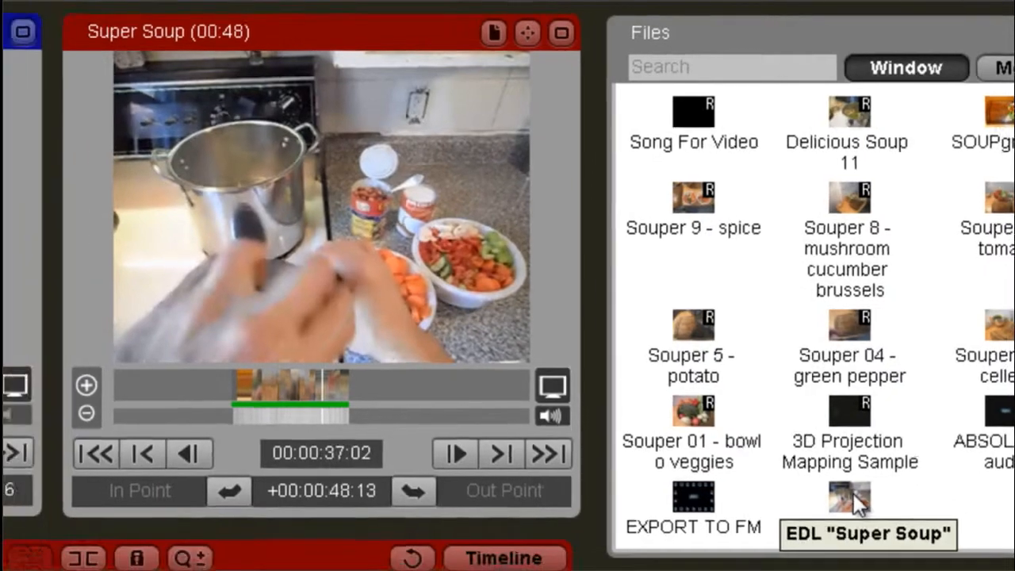
pyautogui.moveTo(853, 493); pyautogui.dragTo(41, 203)
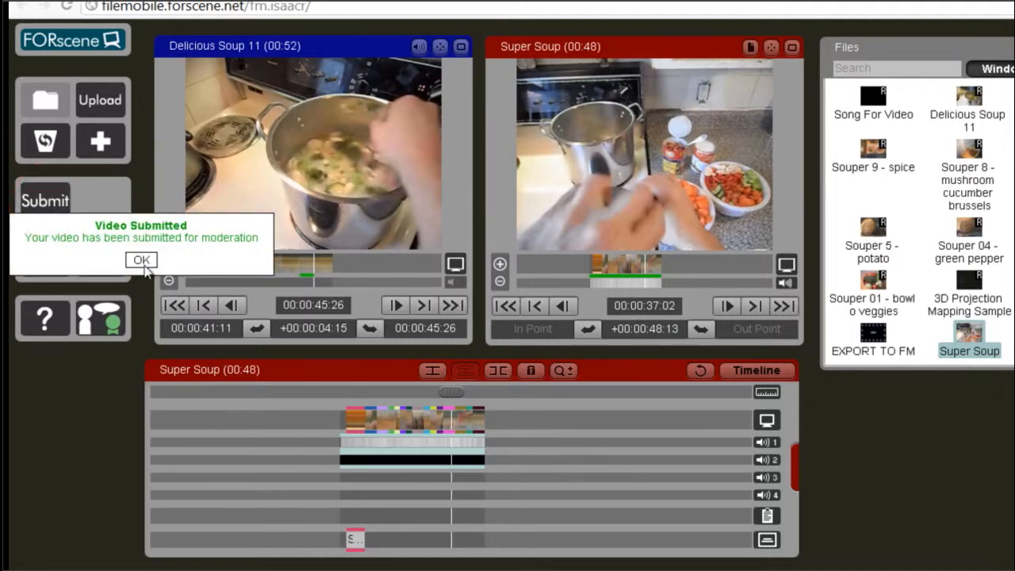
pyautogui.click(141, 260)
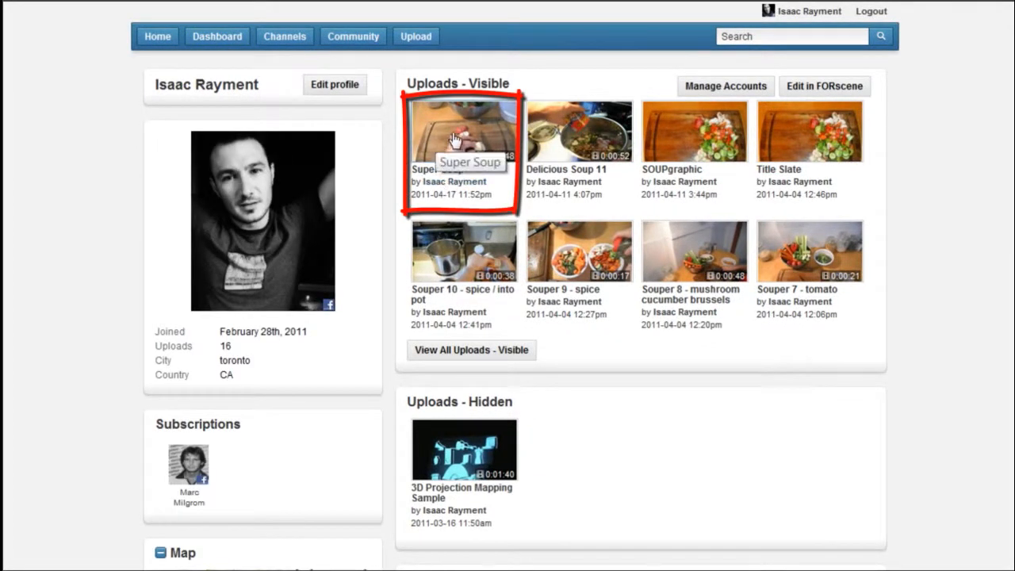
# Step: Open the published "Super Soup" video from the visible uploads on the Filemobile profile page
pyautogui.click(425, 166)
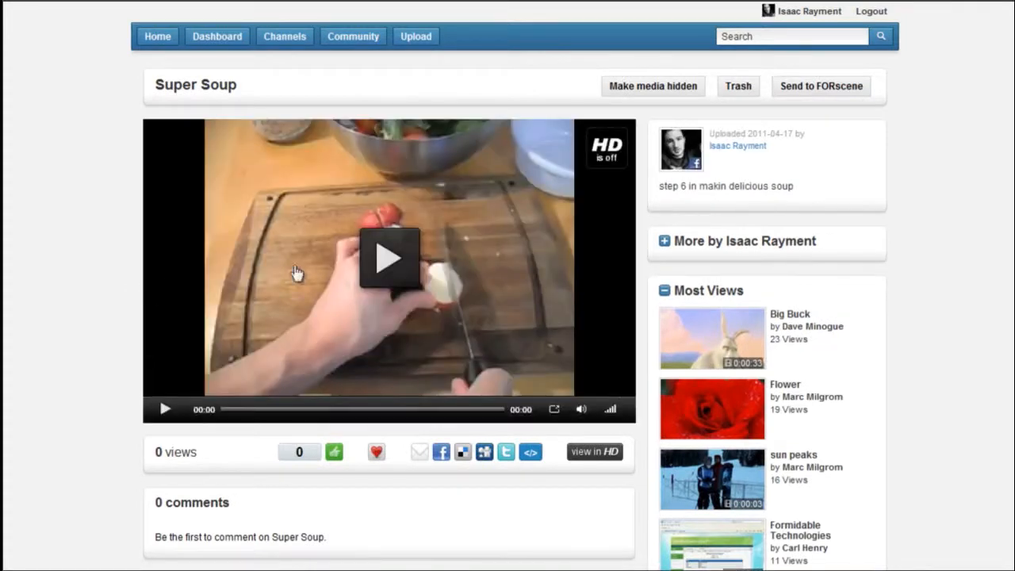